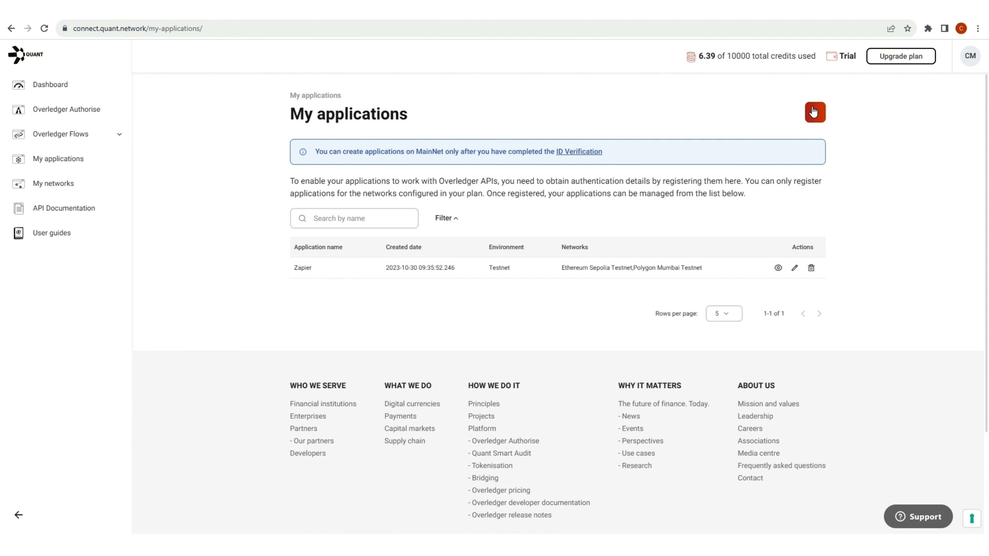
# Register a testnet application named TestApp with testnet signing enabled on polygon mumbai testnet.
pyautogui.click(814, 113)
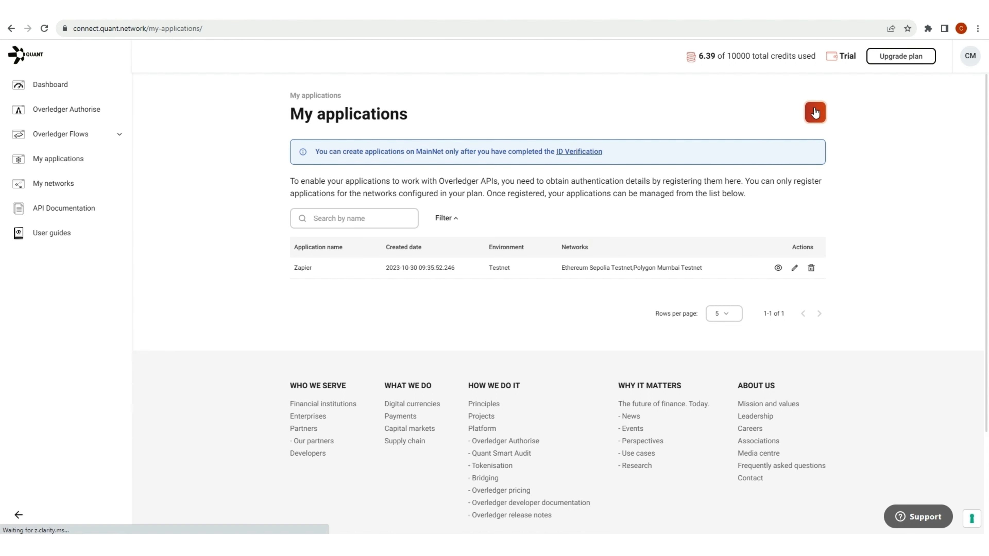
pyautogui.click(794, 495)
pyautogui.click(281, 204)
pyautogui.write('TestApp')
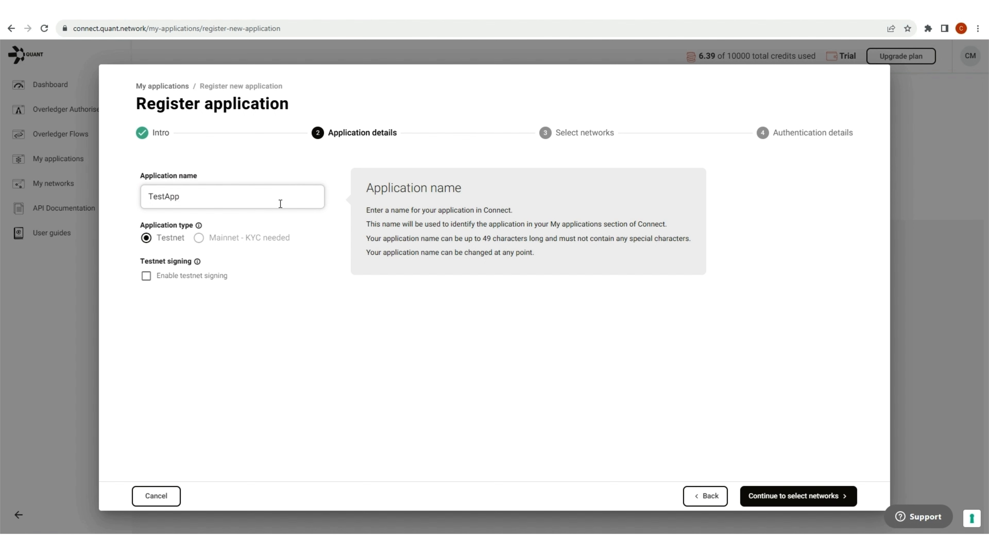
pyautogui.click(146, 276)
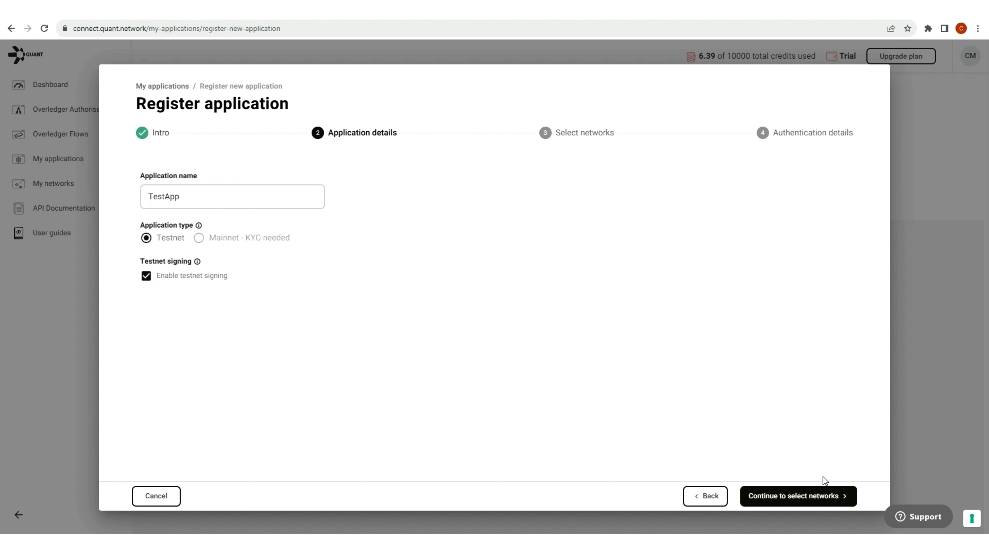
pyautogui.click(817, 496)
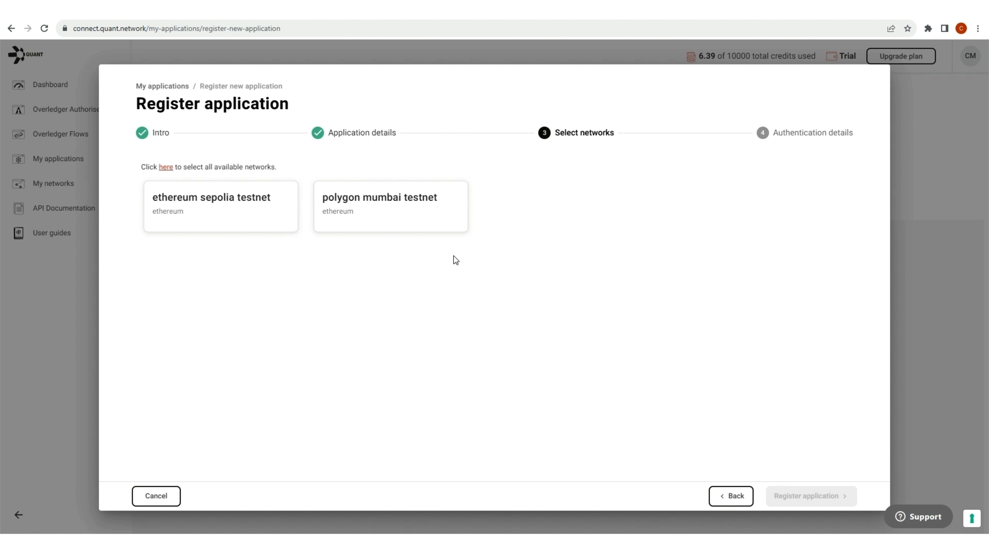
pyautogui.click(409, 216)
pyautogui.click(811, 496)
# Copy TestApp's Client ID and client secret, then review its credential details.
pyautogui.click(519, 203)
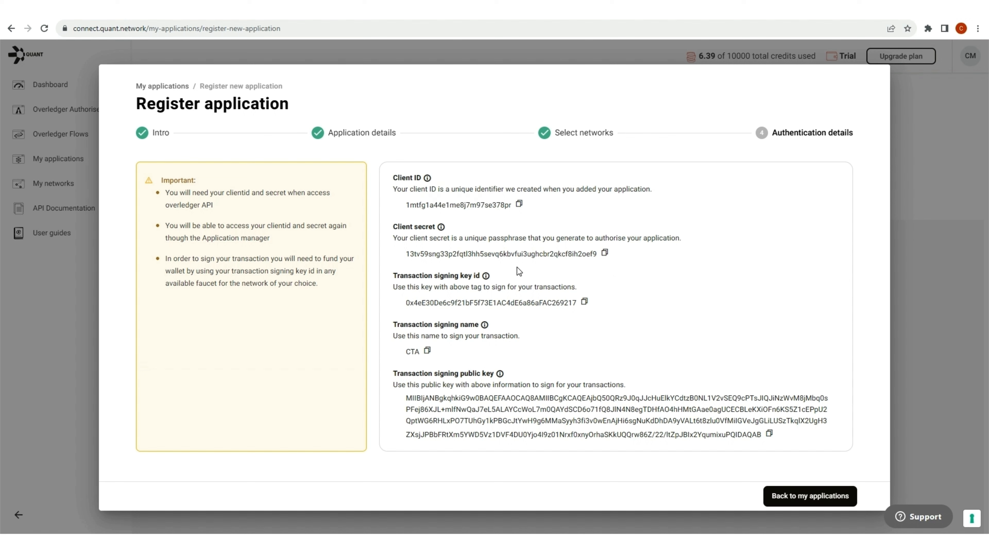
pyautogui.moveTo(429, 253); pyautogui.dragTo(598, 266)
pyautogui.click(592, 275)
pyautogui.click(810, 496)
pyautogui.click(778, 268)
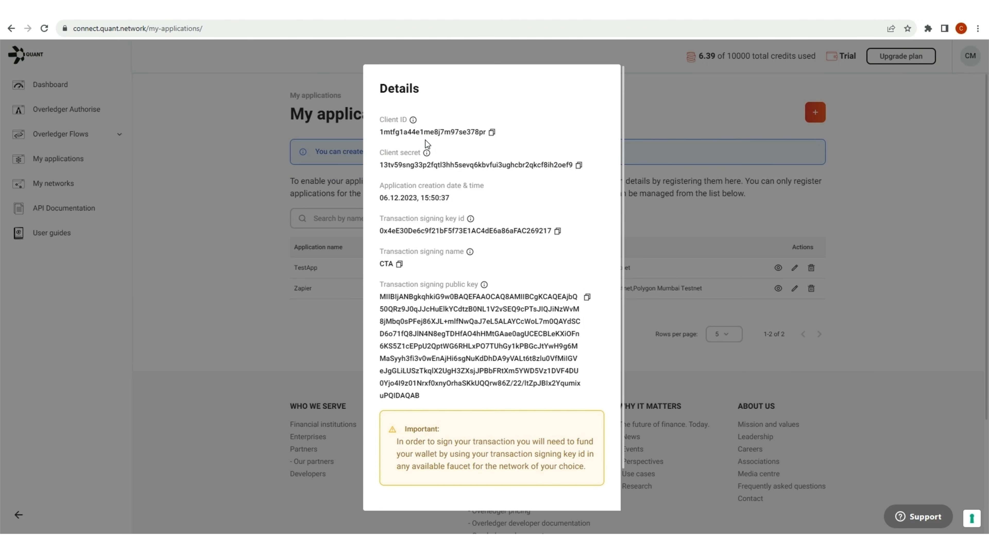
pyautogui.scroll(-1, 492, 300)
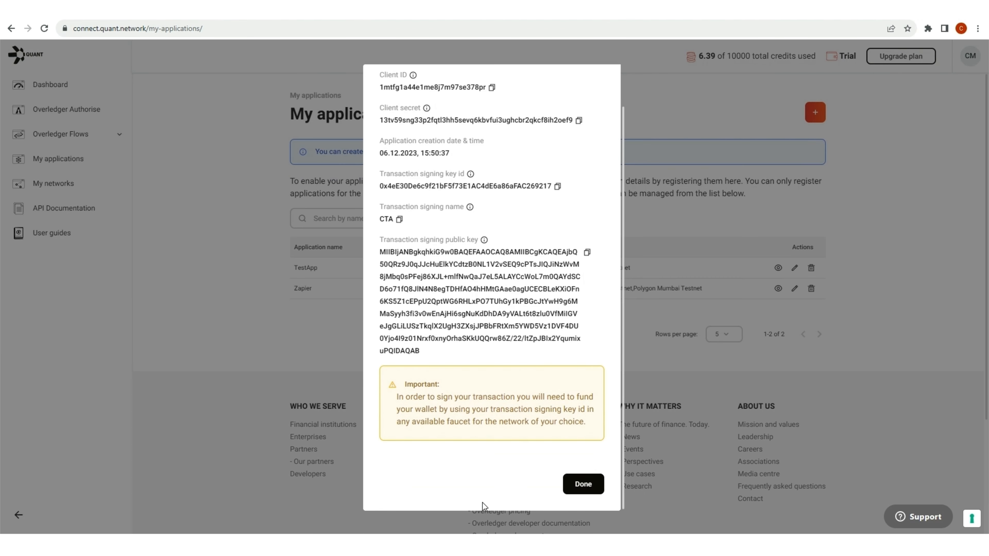
pyautogui.click(583, 484)
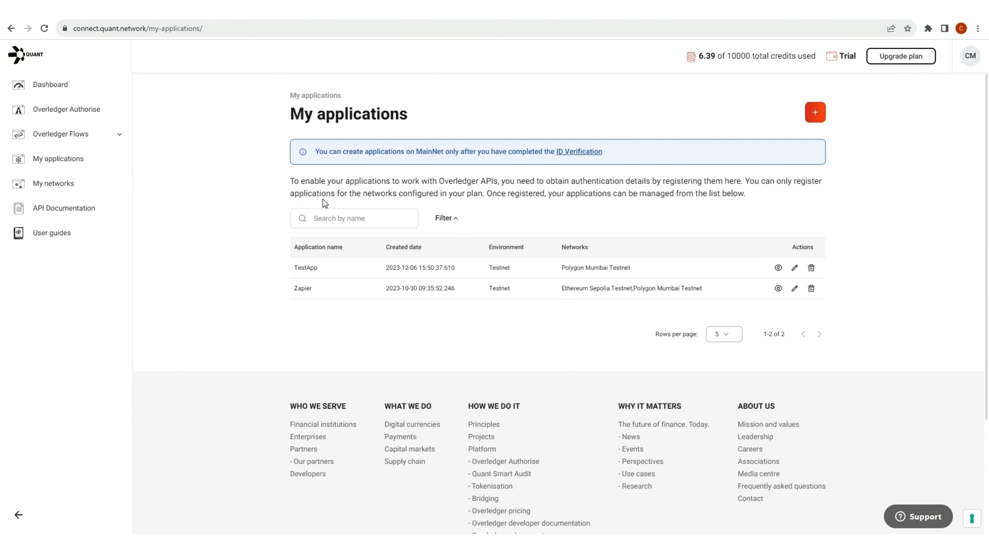
# Go to the Zapier Zaps list and create a new Untitled Zap.
pyautogui.click(194, 13)
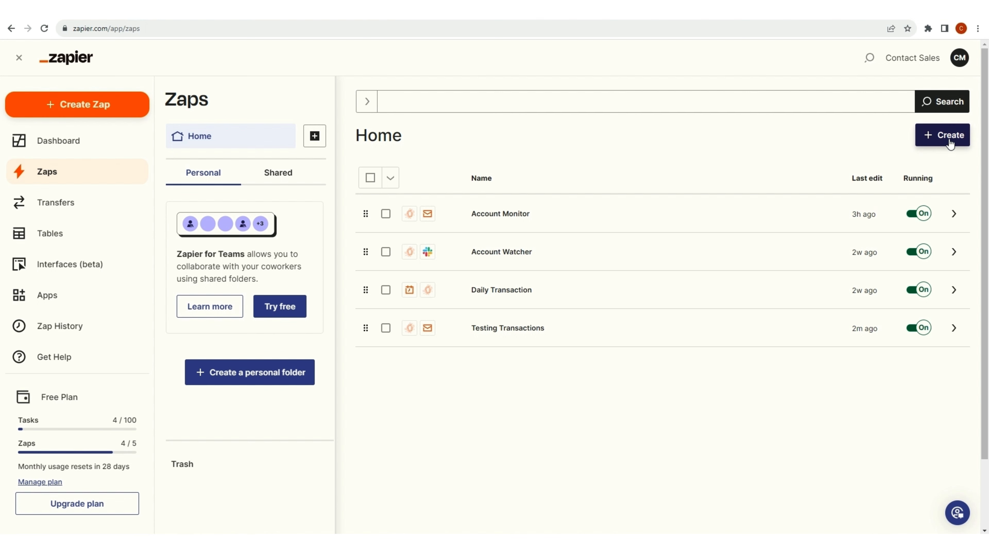
pyautogui.click(96, 109)
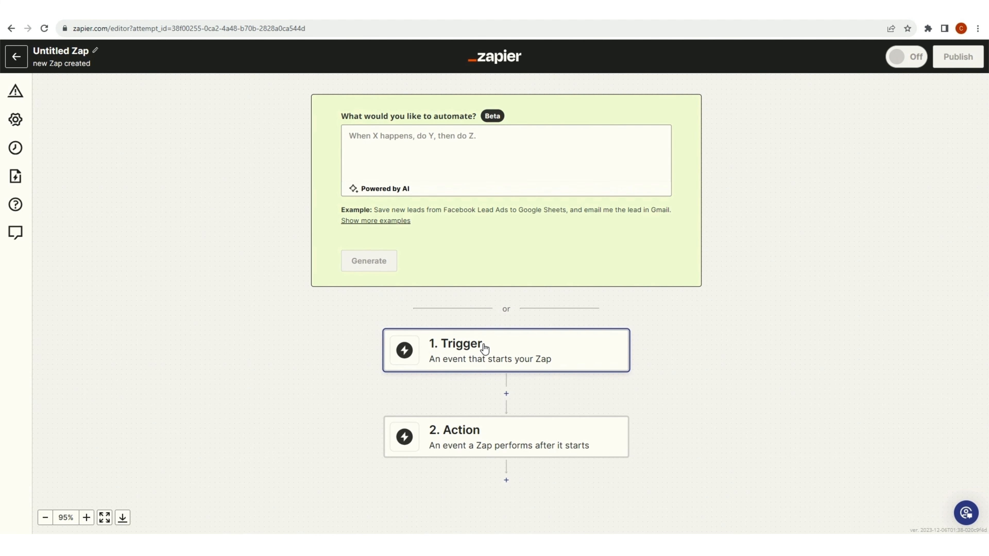
# Search for 'overledger' and set Overledger as the trigger app, showing its trigger events.
pyautogui.click(484, 348)
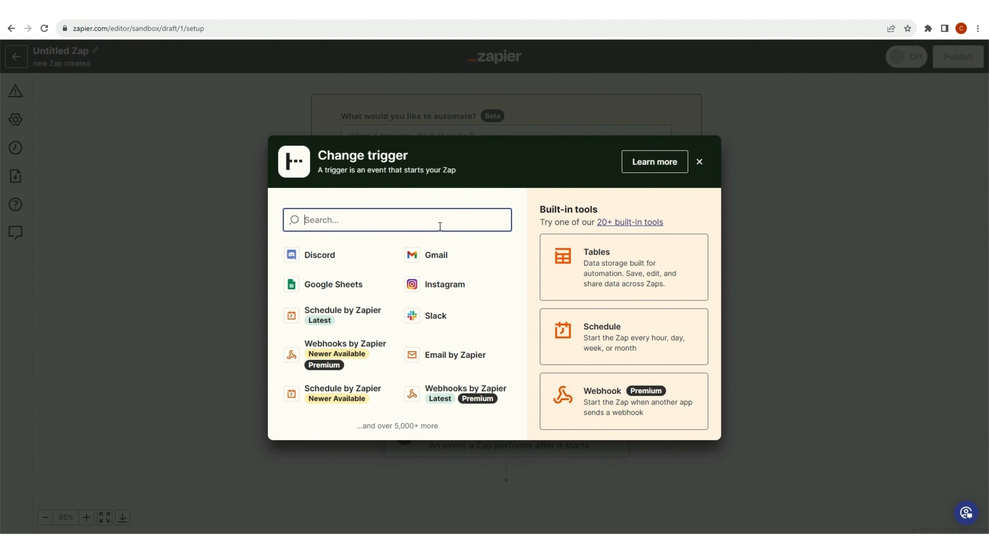
pyautogui.write('over')
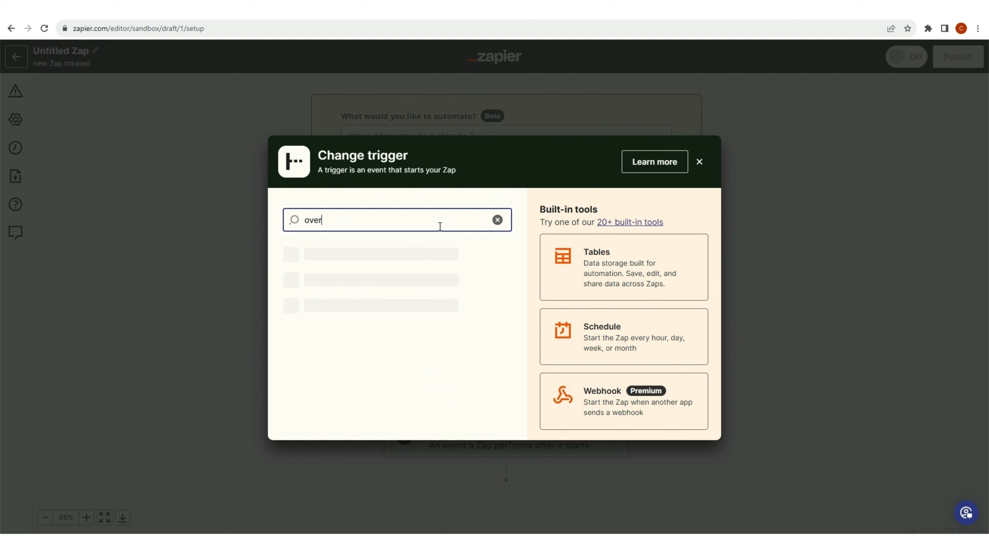
pyautogui.write('ledger')
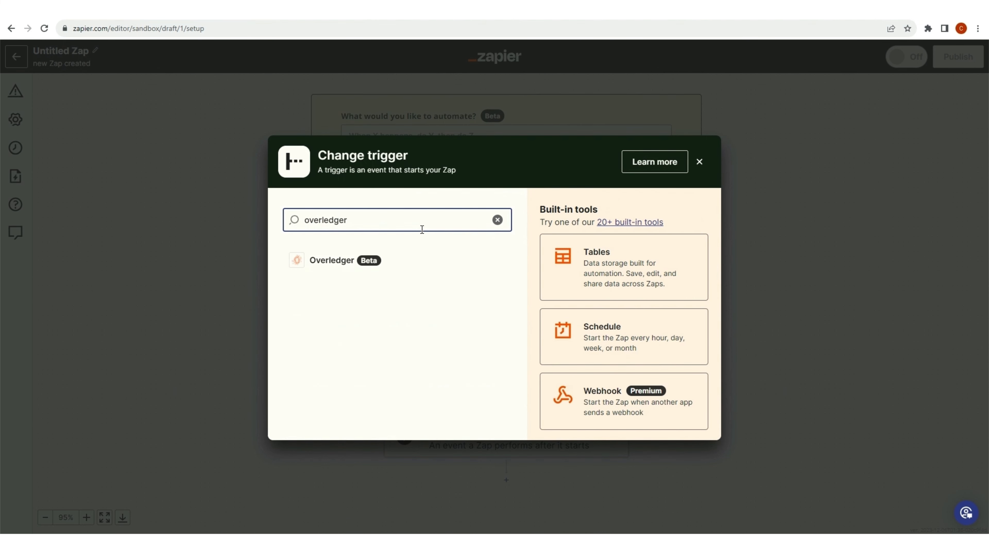
pyautogui.click(332, 267)
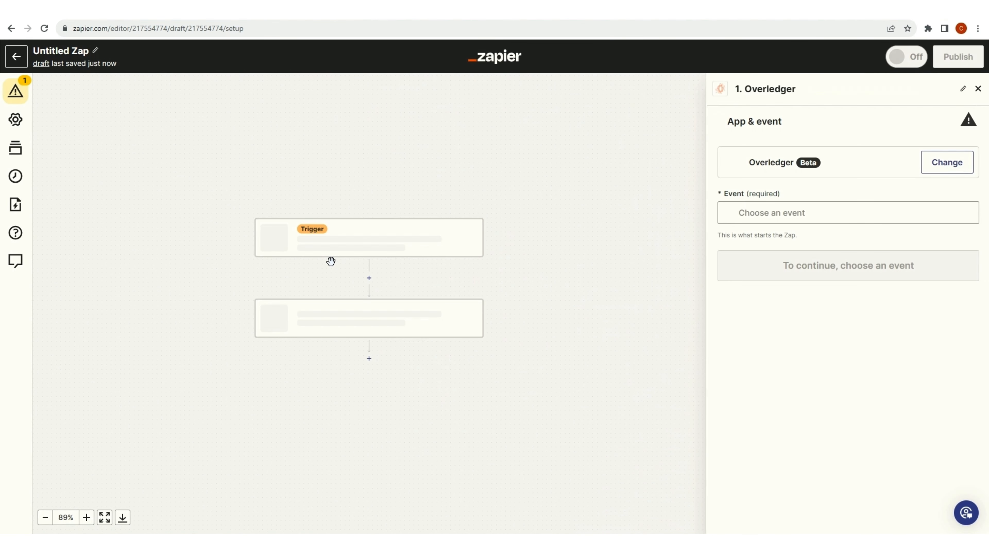
pyautogui.click(812, 217)
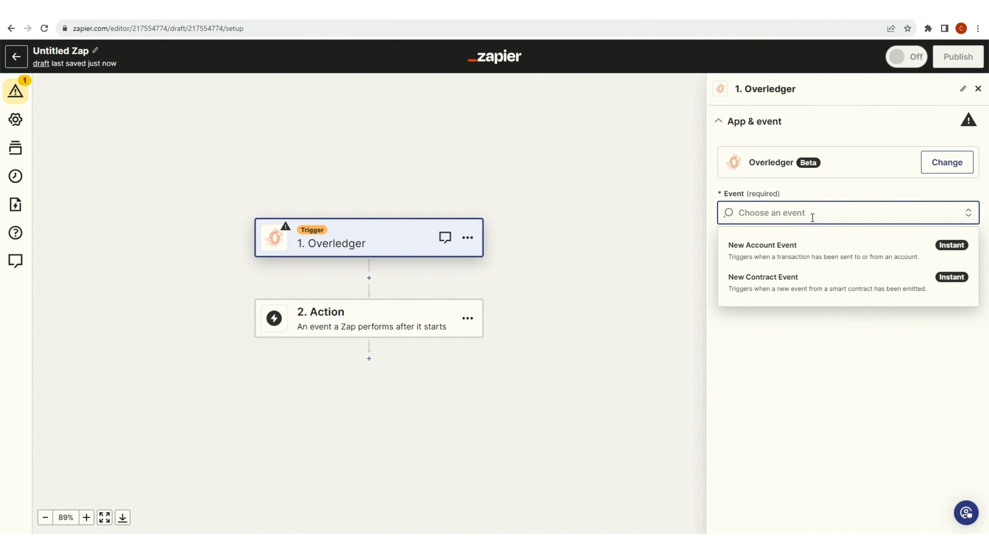
# Choose New Account Event as the Overledger trigger and list the accounts available to connect.
pyautogui.click(810, 249)
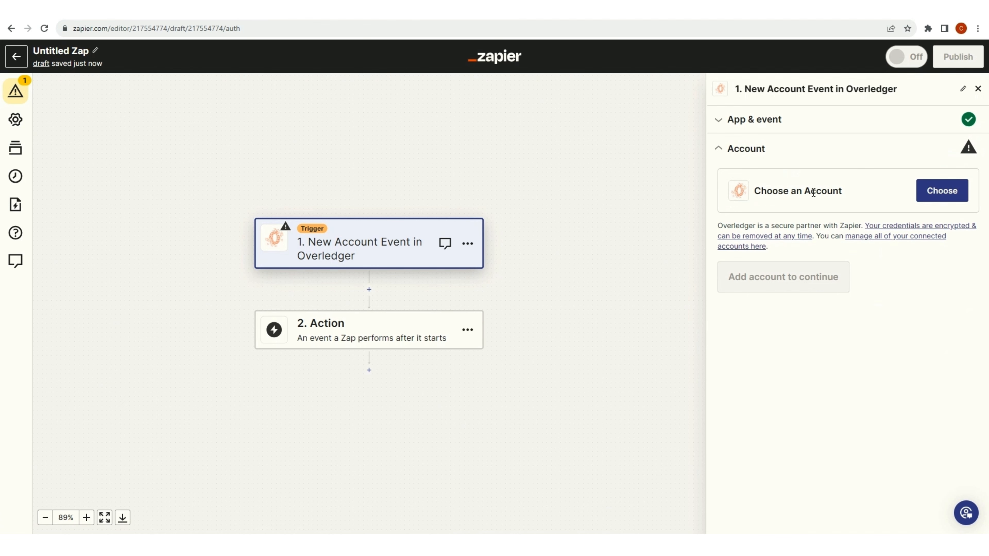
pyautogui.click(936, 195)
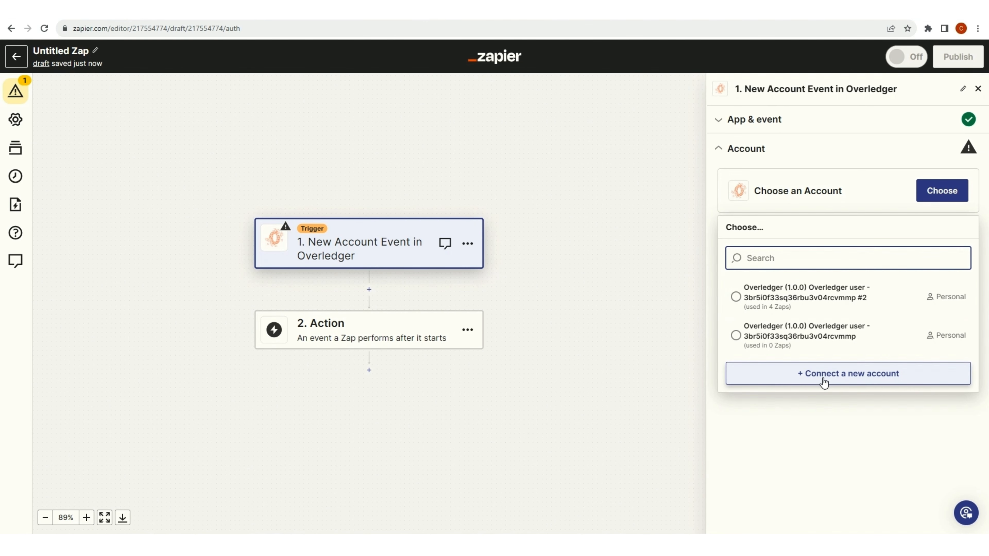
# Start connecting a new Overledger account and look up TestApp's Client ID and secret in Quant Connect.
pyautogui.click(854, 380)
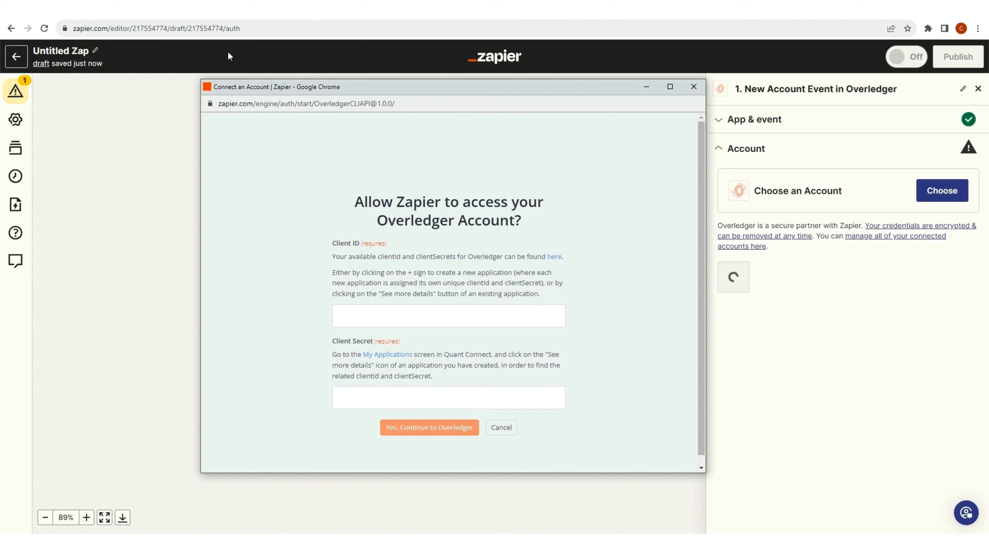
pyautogui.click(75, 10)
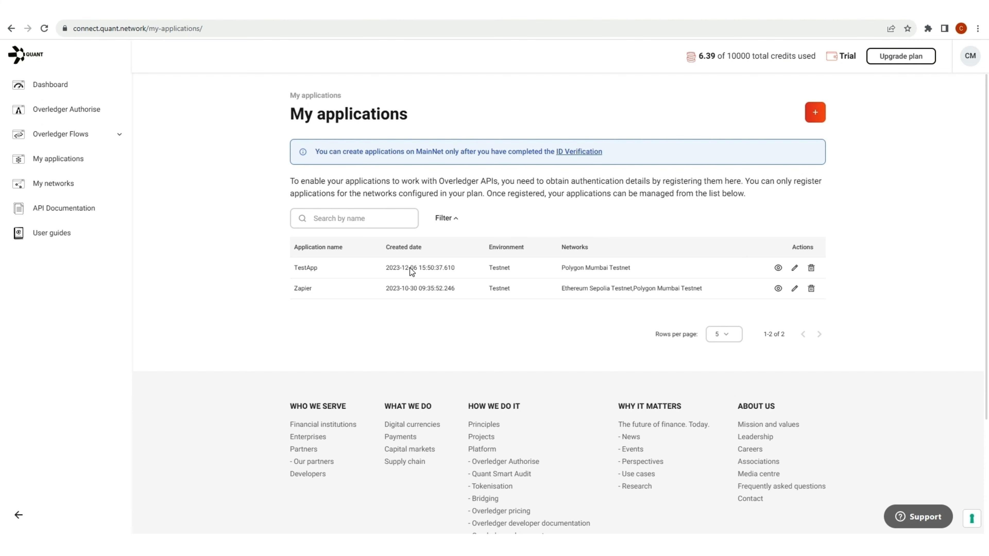
pyautogui.click(778, 268)
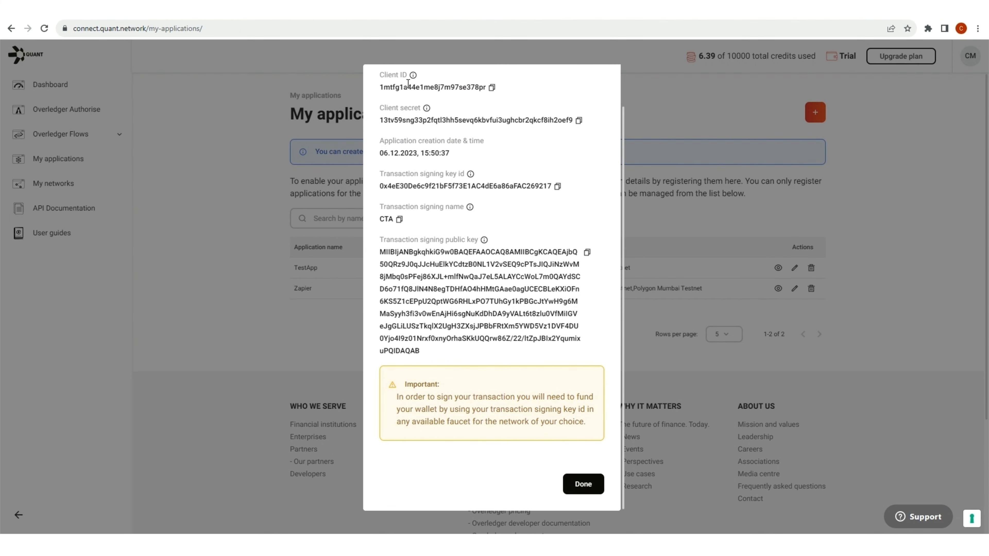
pyautogui.moveTo(392, 87); pyautogui.dragTo(472, 87)
pyautogui.moveTo(402, 120); pyautogui.dragTo(487, 121)
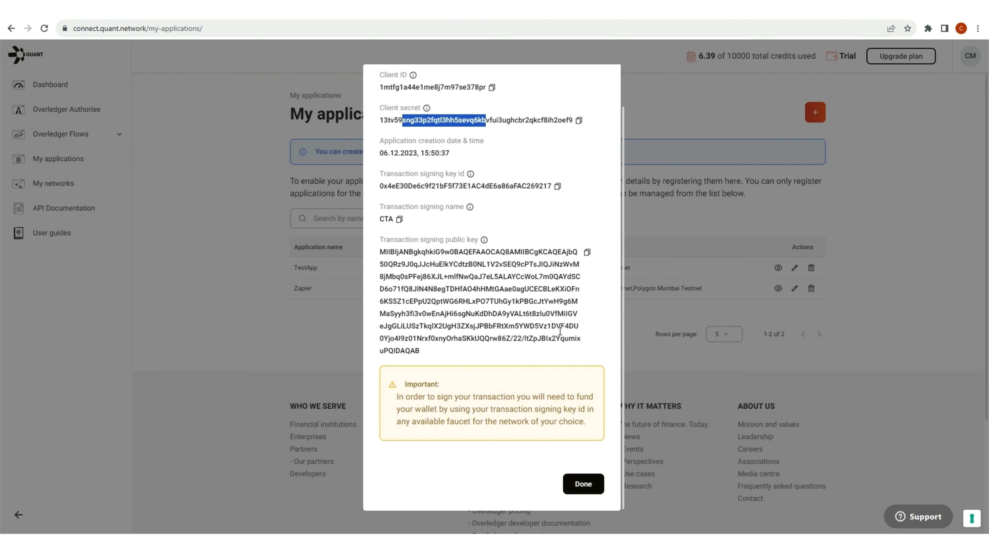
pyautogui.click(583, 484)
pyautogui.click(201, 10)
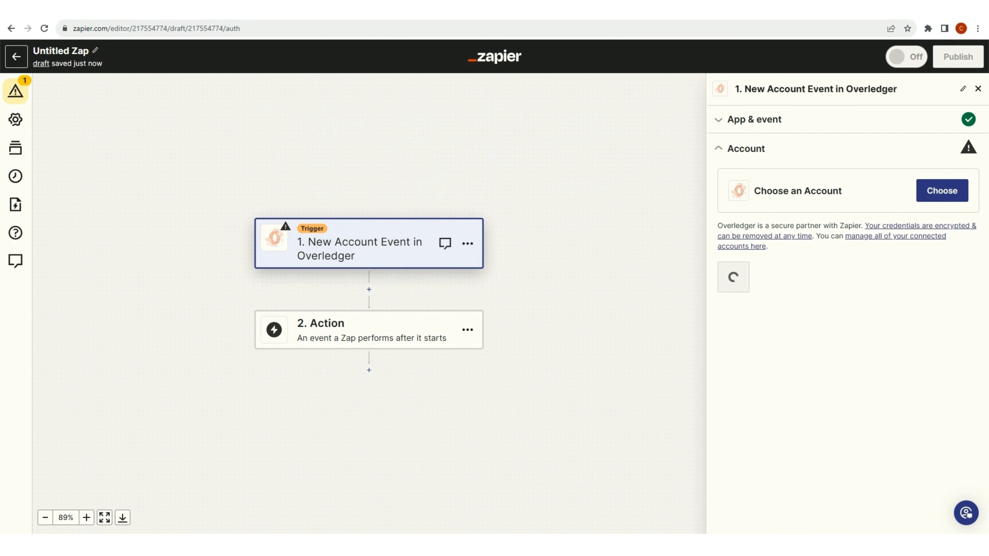
# Cancel the new connection and select the existing Overledger account used in 4 Zaps.
pyautogui.click(295, 501)
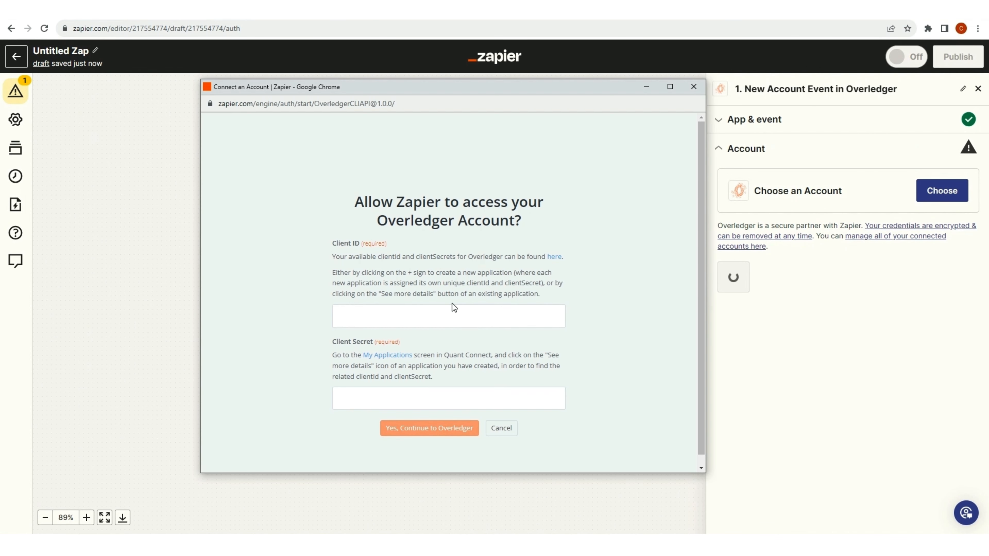
pyautogui.click(495, 429)
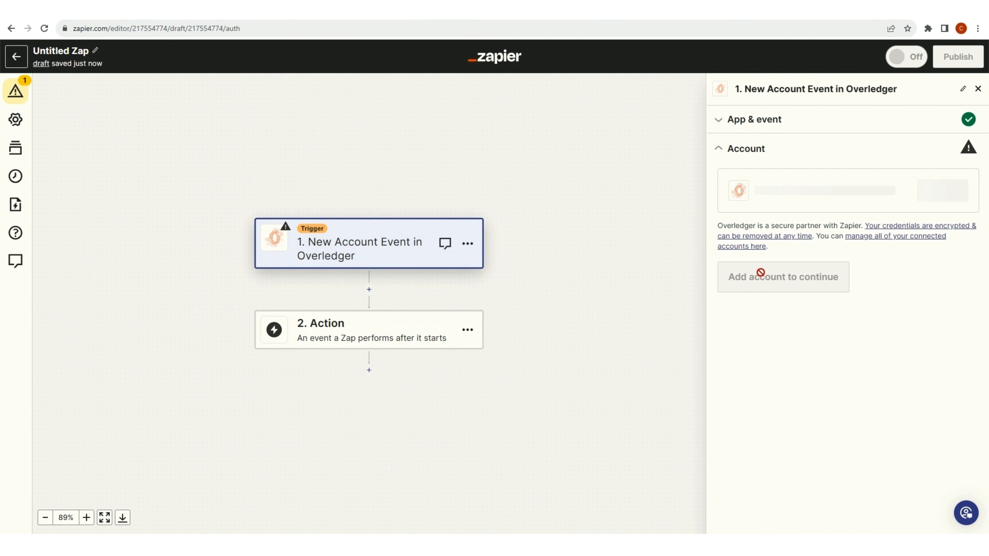
pyautogui.click(942, 197)
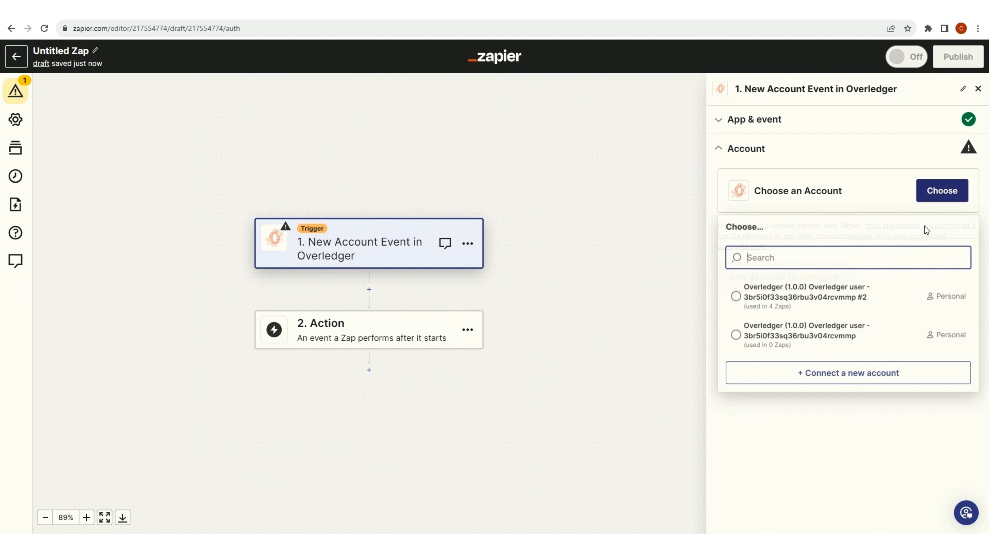
pyautogui.click(781, 301)
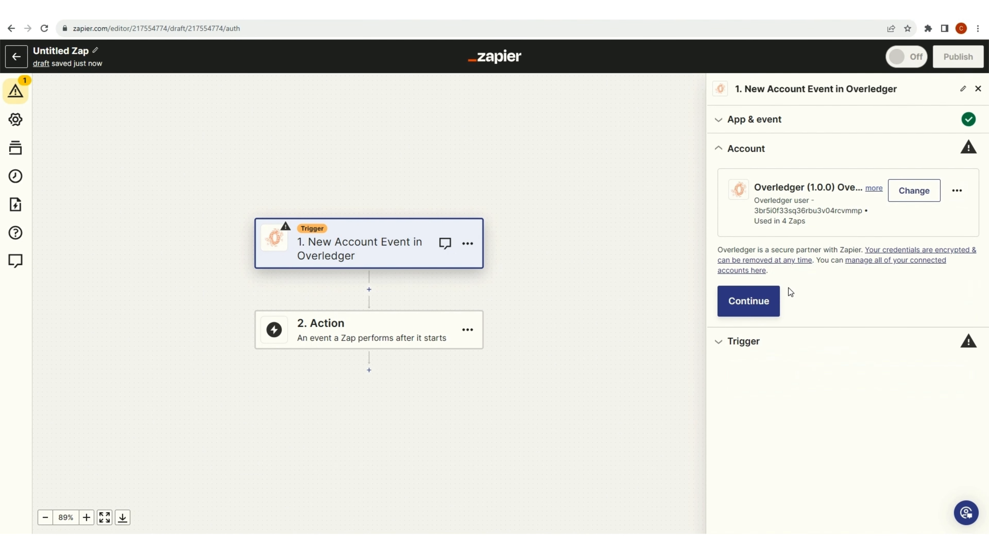
# Set the trigger to the Sandbox Overledger instance on the polygon mumbai testnet network.
pyautogui.click(762, 299)
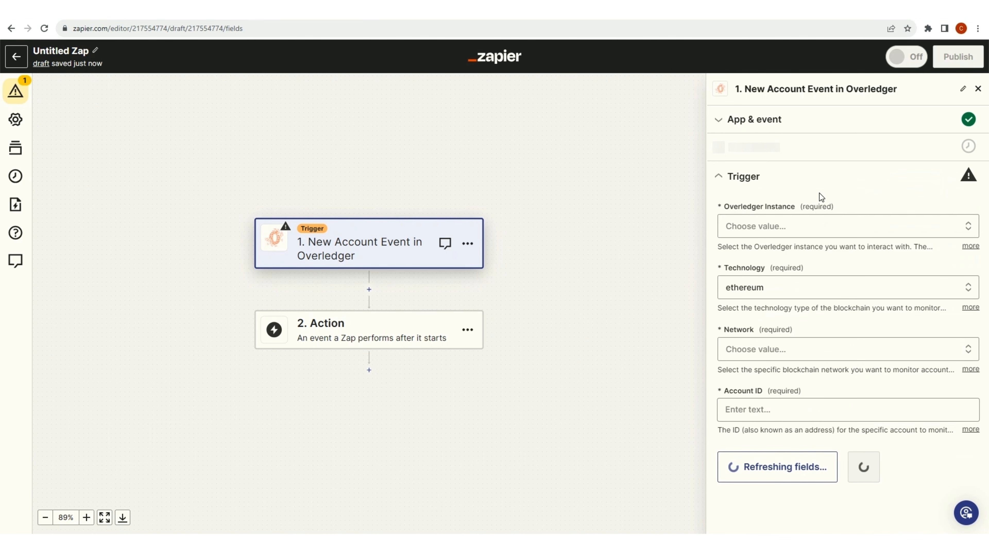
pyautogui.click(812, 224)
pyautogui.click(763, 339)
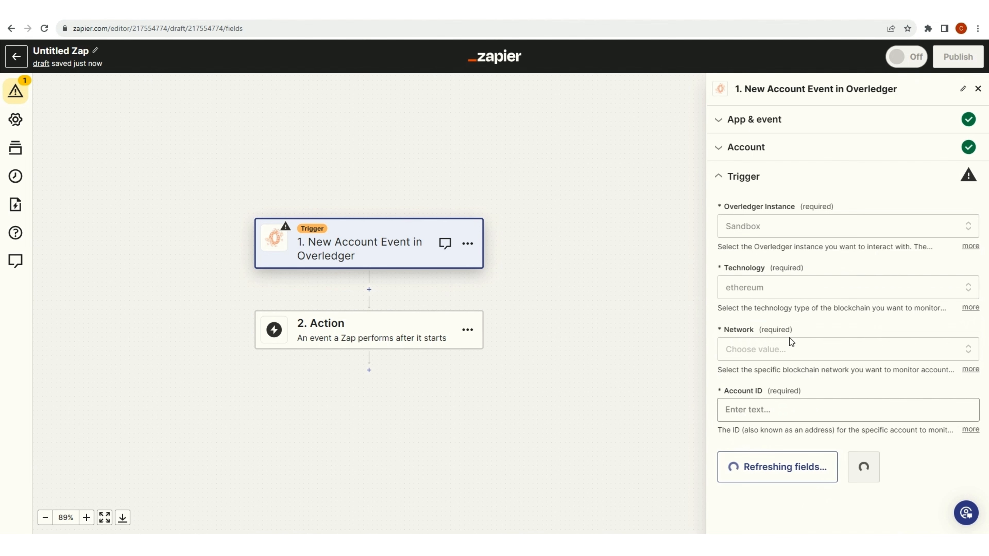
pyautogui.click(788, 349)
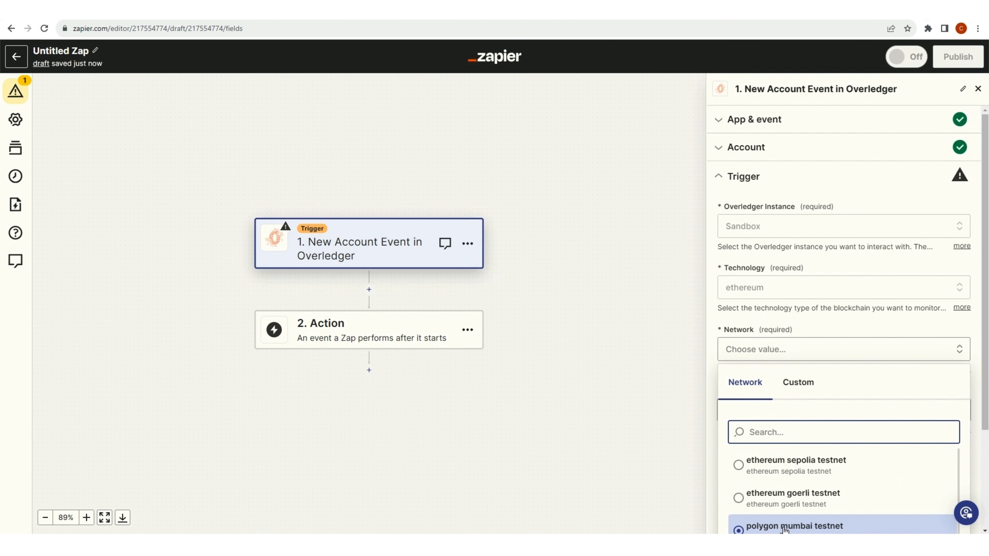
pyautogui.click(784, 527)
# Paste the MetaMask wallet address as the Account ID and confirm the trigger settings.
pyautogui.click(778, 414)
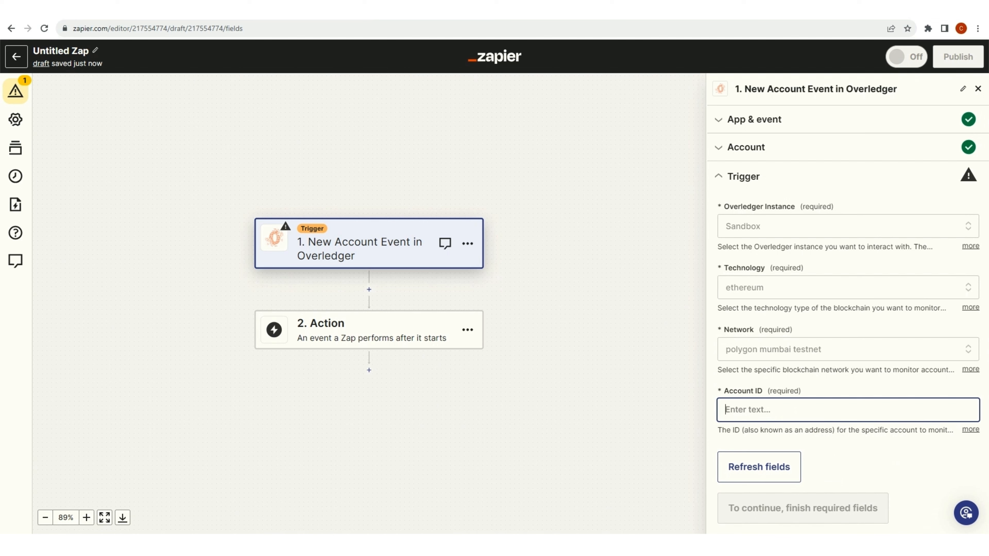
pyautogui.click(296, 9)
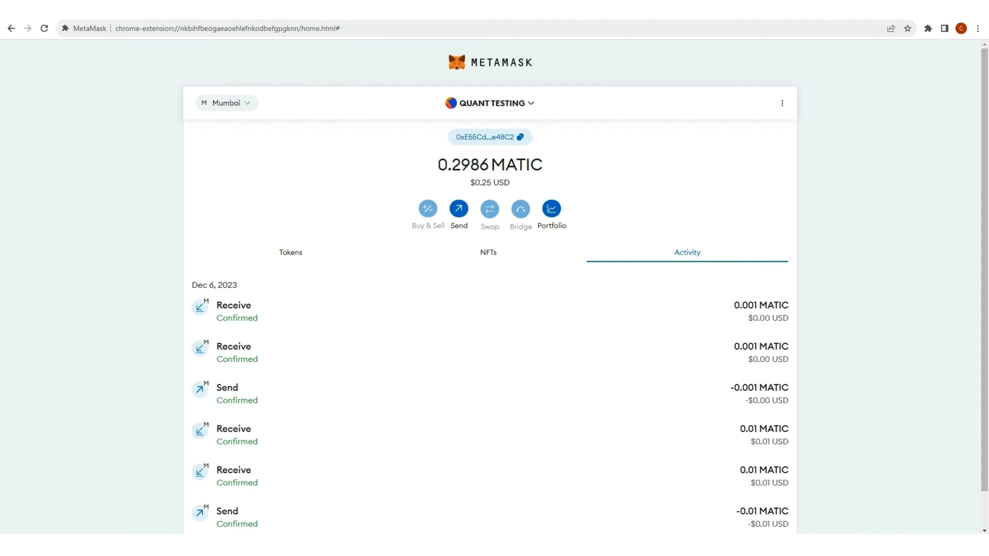
pyautogui.click(521, 138)
pyautogui.click(163, 8)
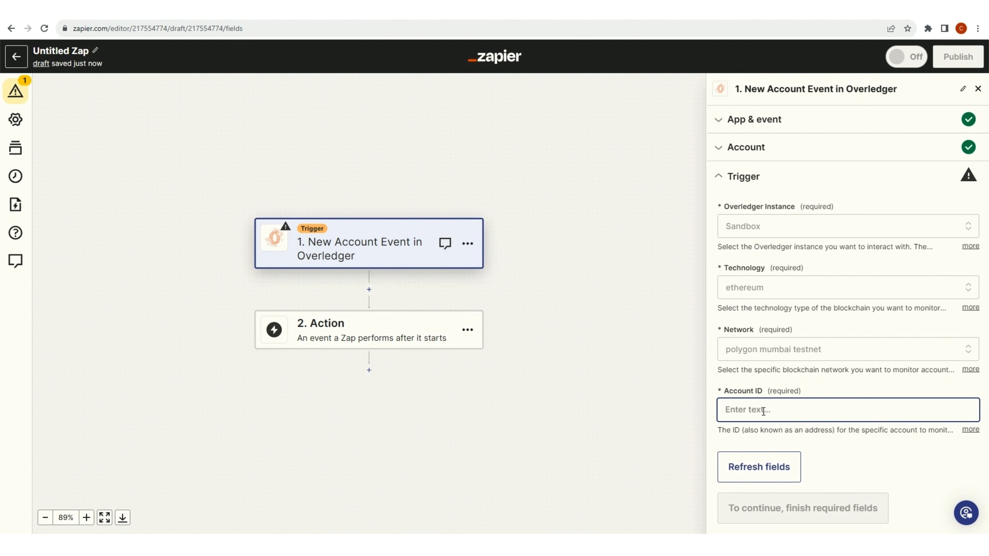
pyautogui.hotkey('ctrl', 'v')
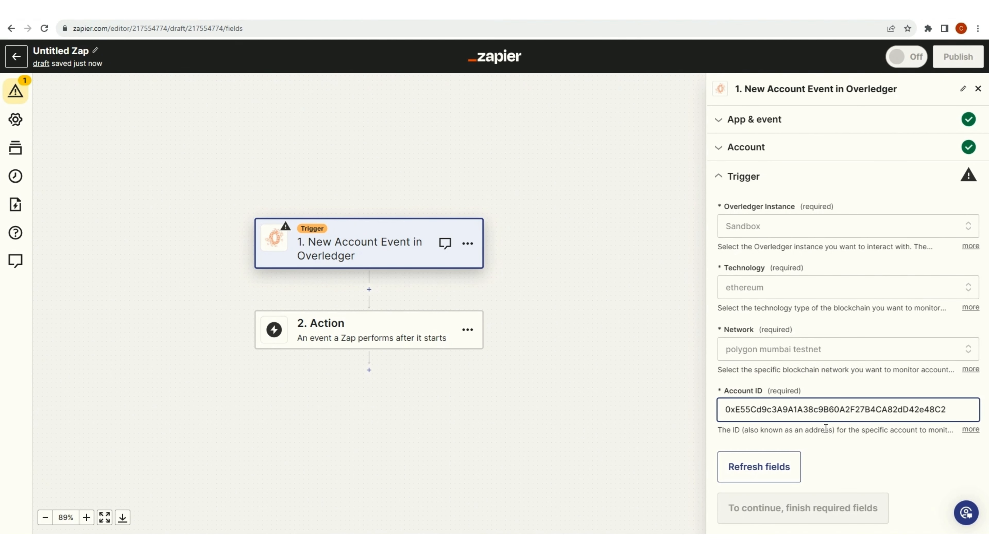
pyautogui.click(917, 446)
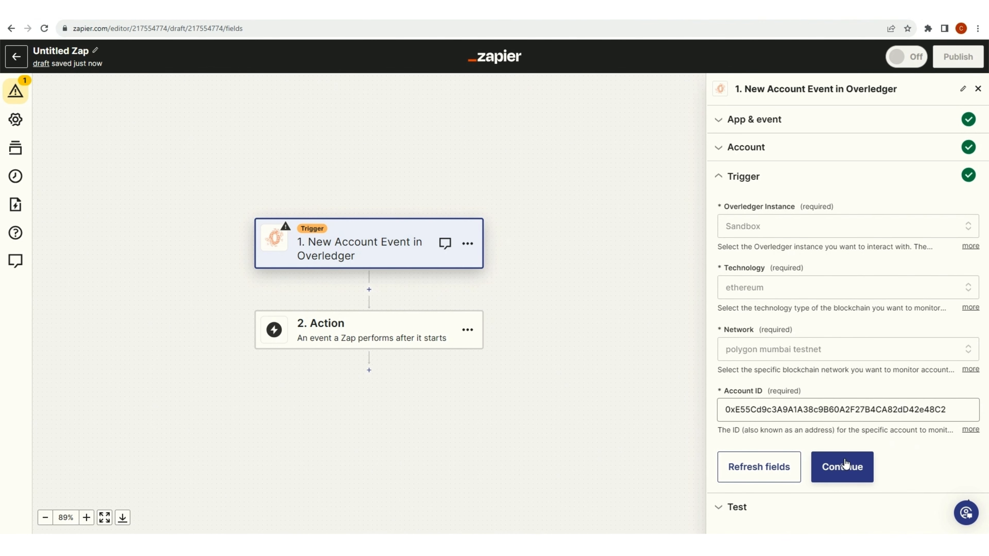
pyautogui.click(843, 466)
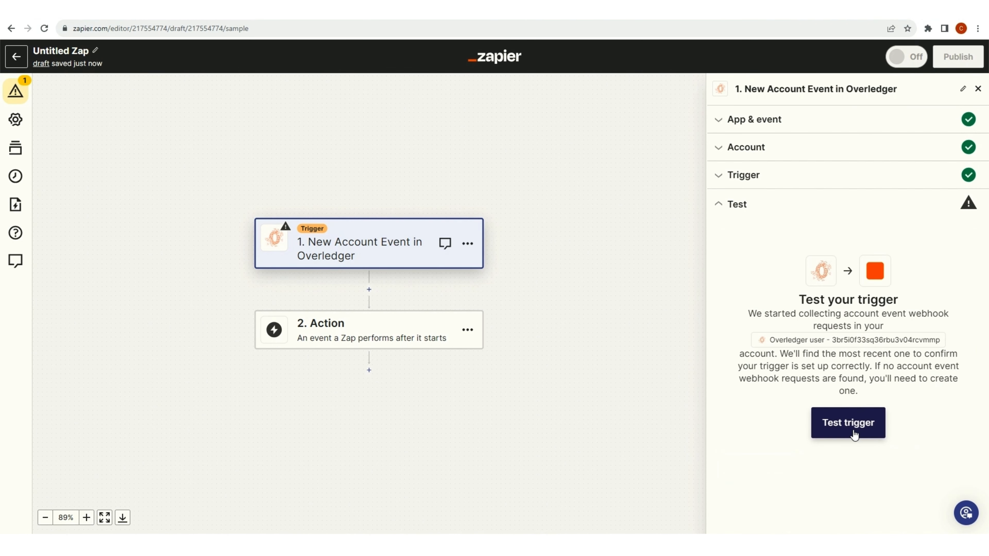
# Test the trigger and continue with the Account Event Webhook Request C sample record.
pyautogui.click(850, 426)
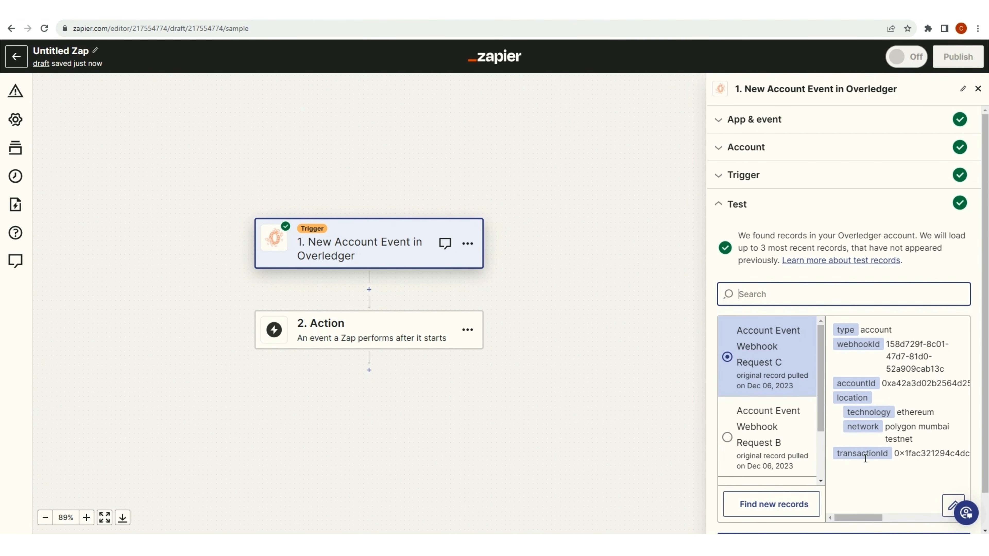
pyautogui.moveTo(930, 454); pyautogui.dragTo(887, 346)
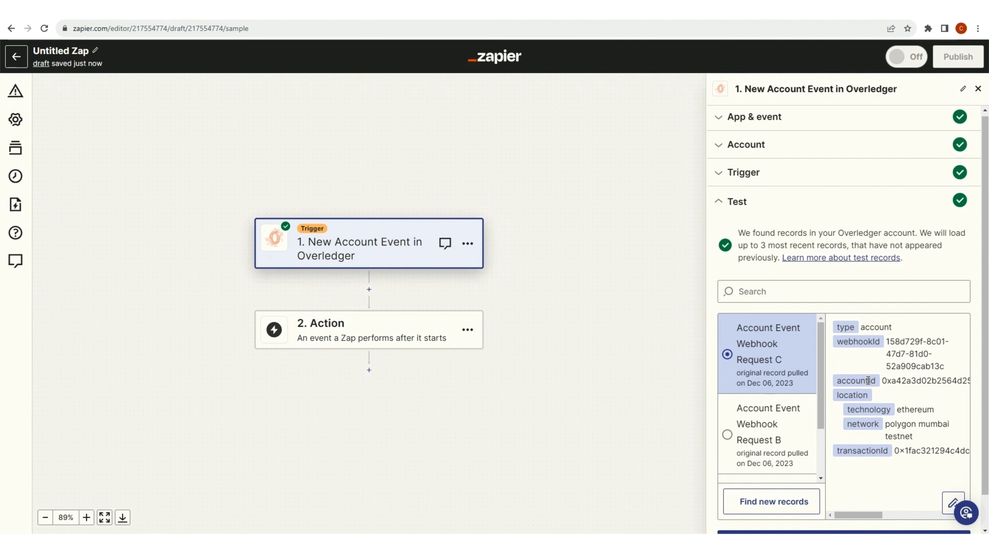
pyautogui.scroll(-1, 837, 448)
pyautogui.click(817, 509)
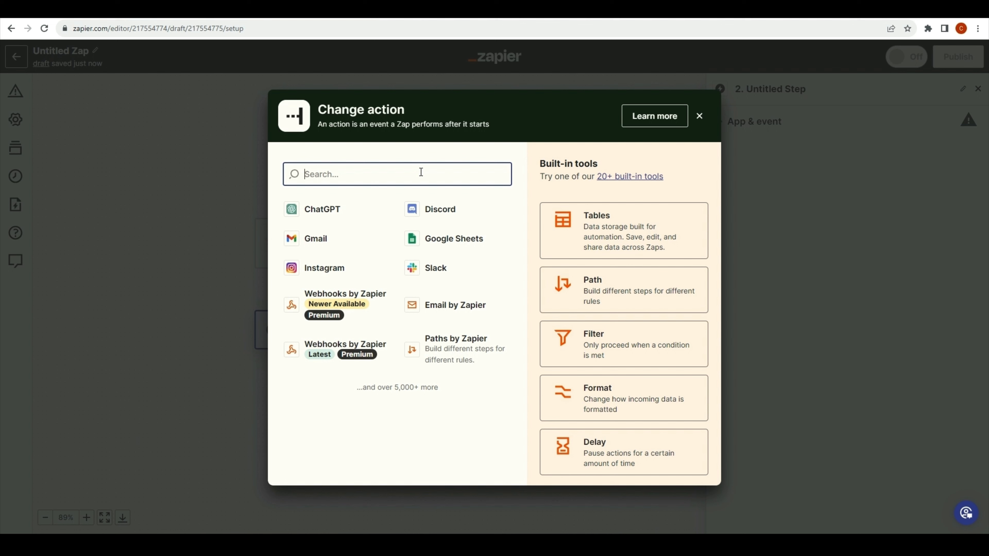
# Make step 2 an Email by Zapier Send Outbound Email action.
pyautogui.moveTo(389, 387); pyautogui.dragTo(428, 388)
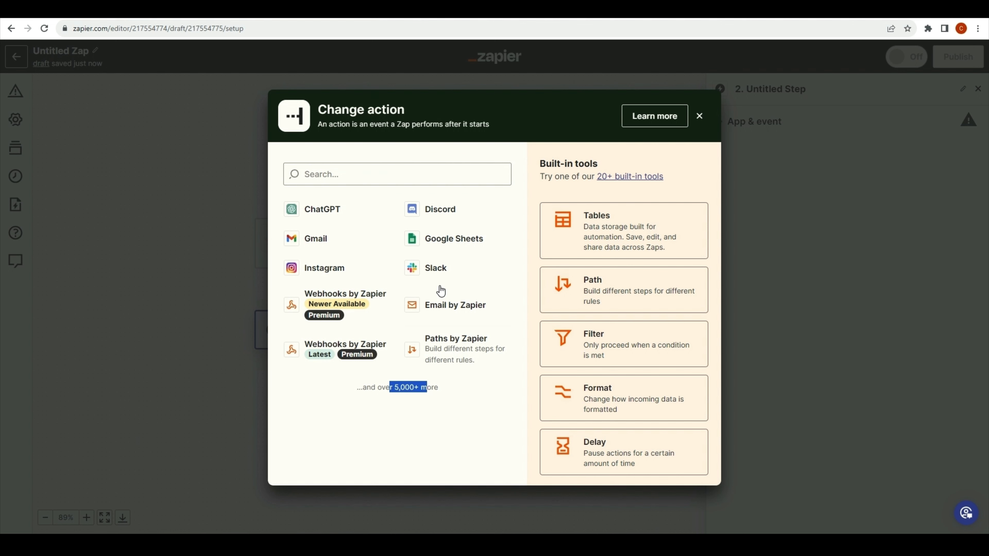
pyautogui.click(378, 178)
pyautogui.write('e')
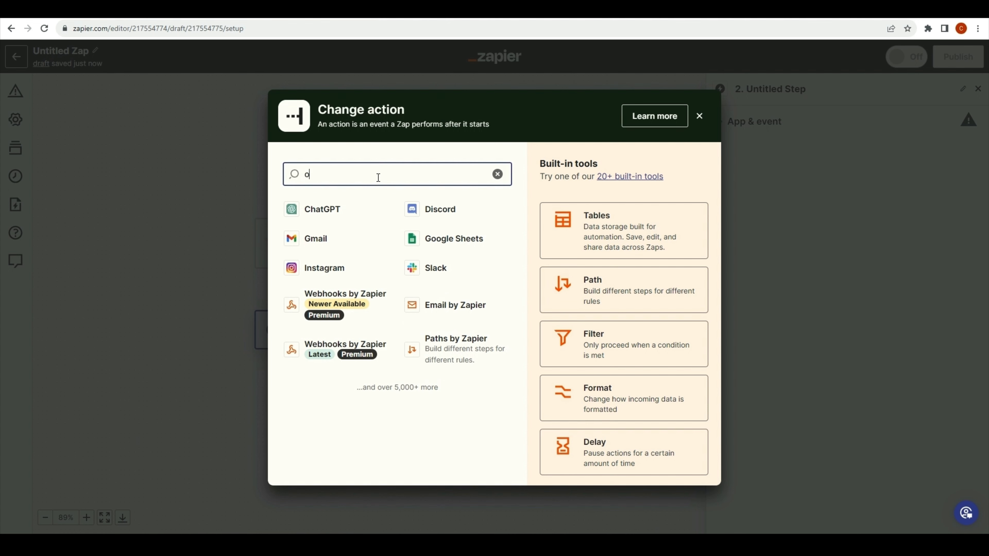
pyautogui.press('BackSpace')
pyautogui.write('email')
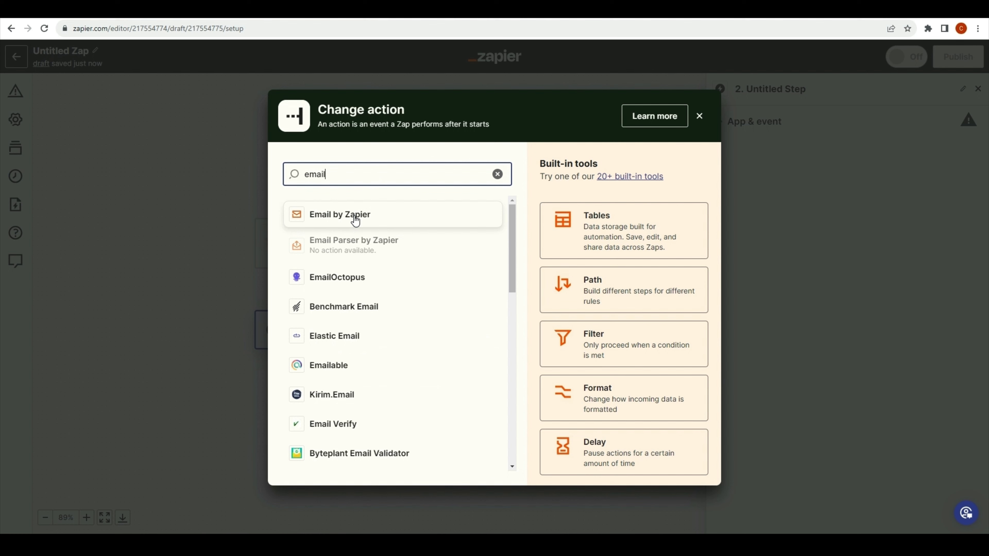
pyautogui.click(355, 220)
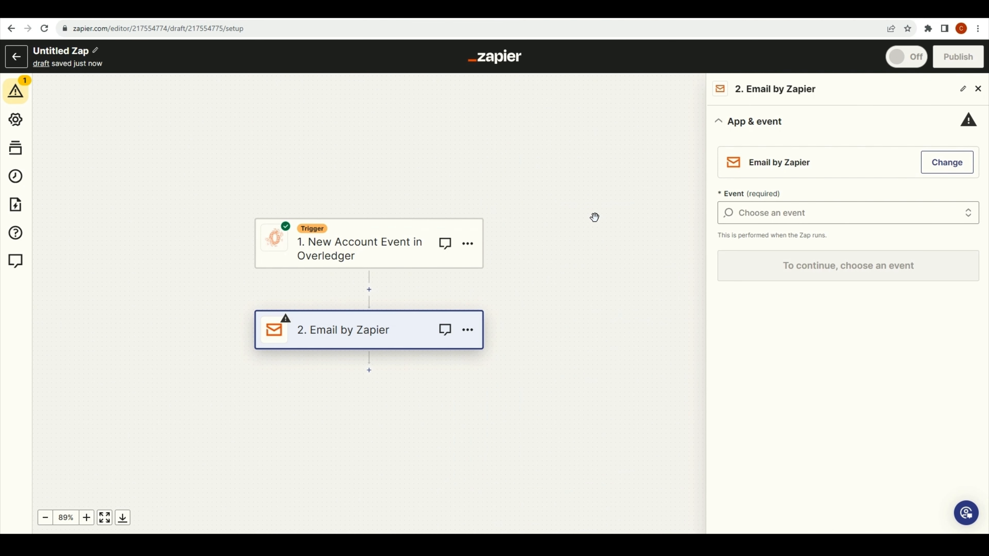
pyautogui.click(808, 211)
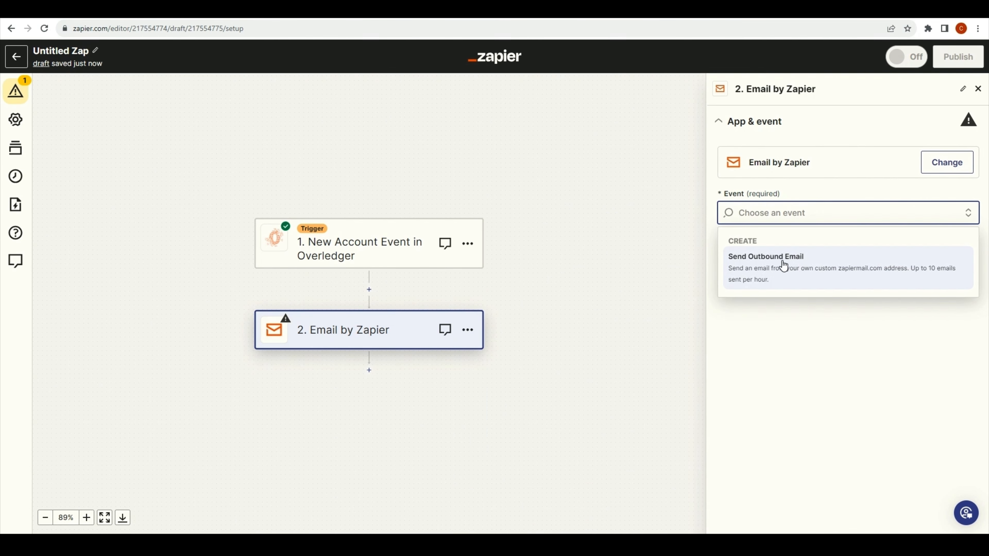
pyautogui.click(780, 268)
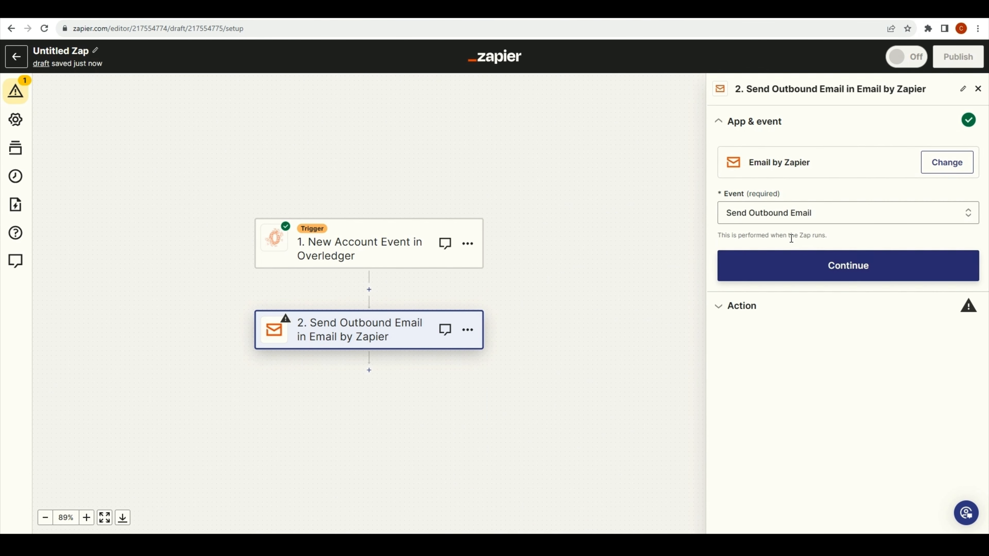
pyautogui.click(809, 268)
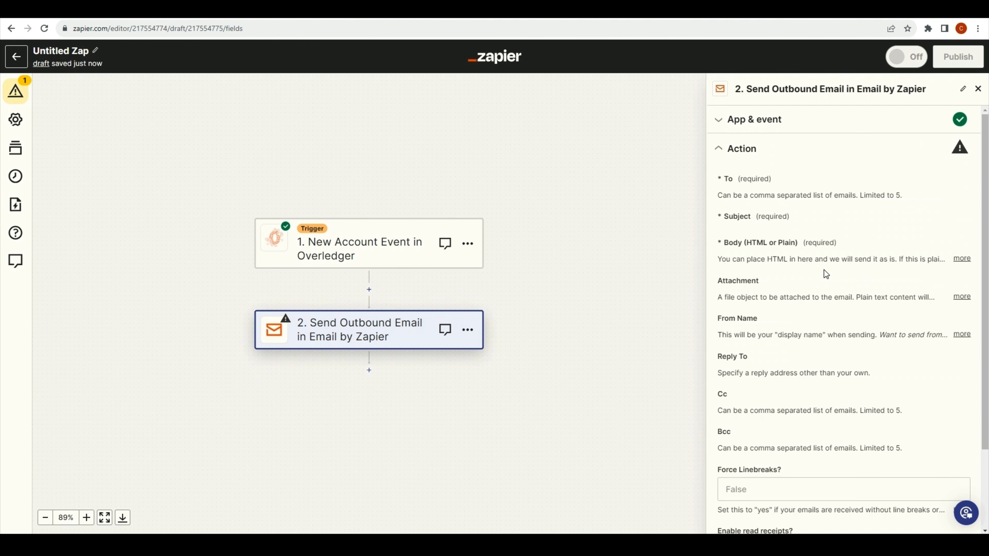
# Enter the recipient's e-mail address and subject 'New Transaction Discovered -' plus the Account Id.
pyautogui.click(786, 192)
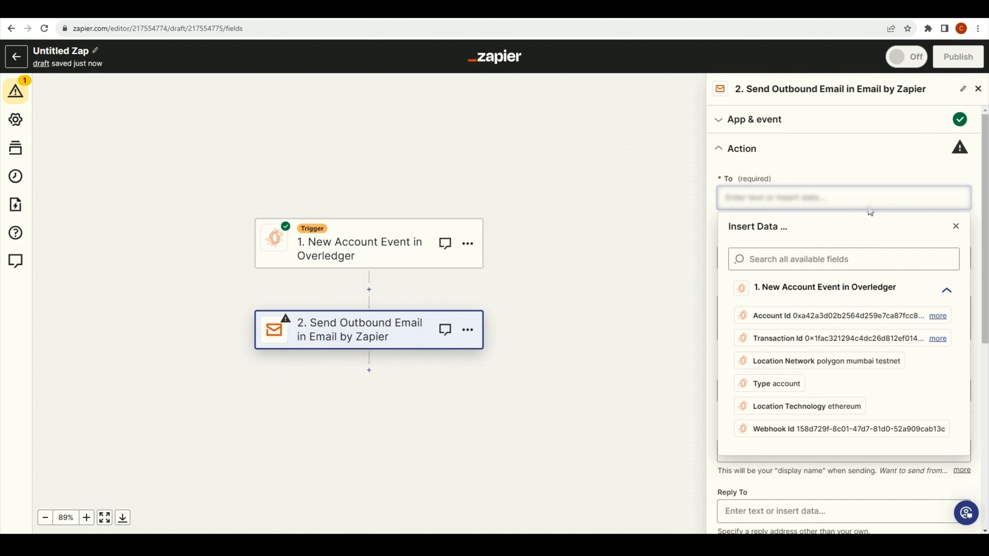
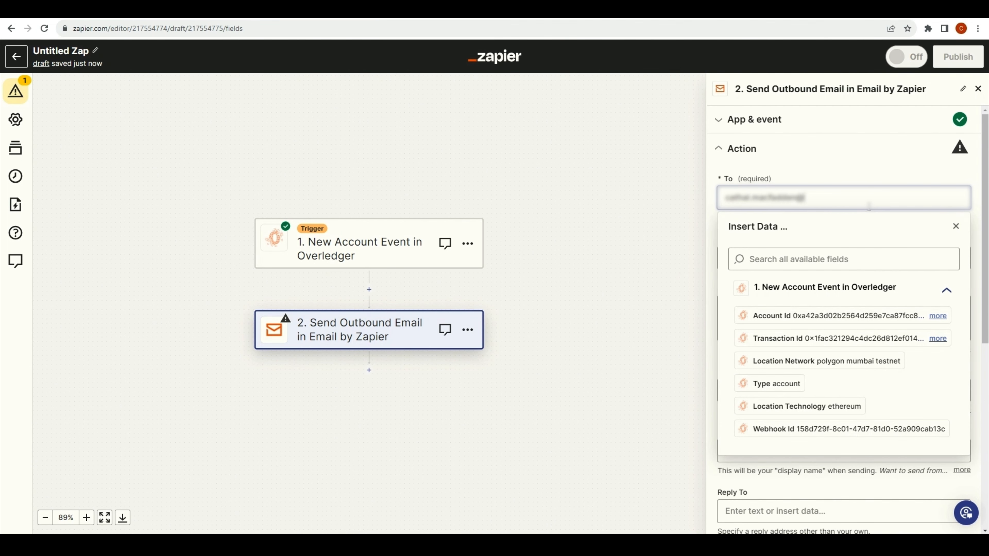
pyautogui.write('work')
pyautogui.click(857, 174)
pyautogui.click(813, 257)
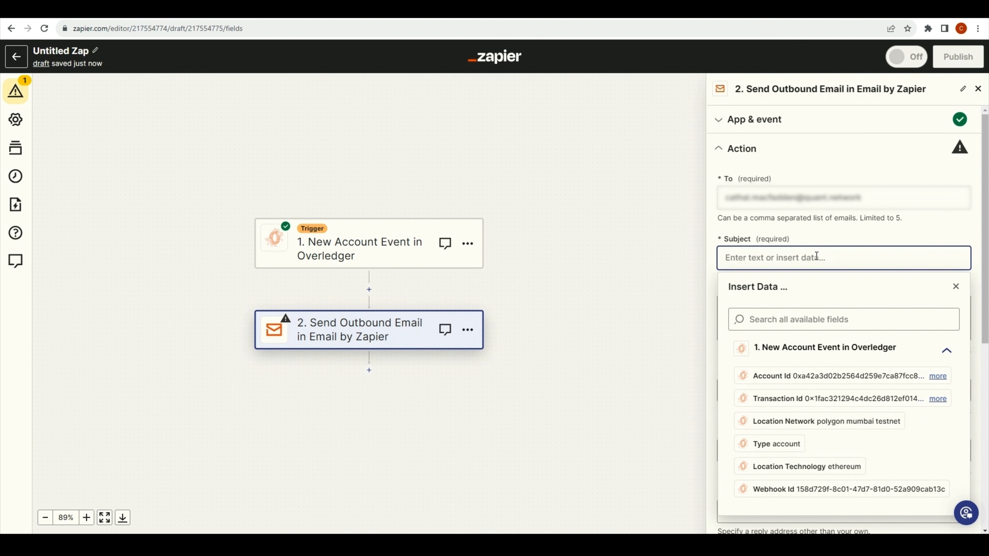
pyautogui.write('New Transaction Discovered -')
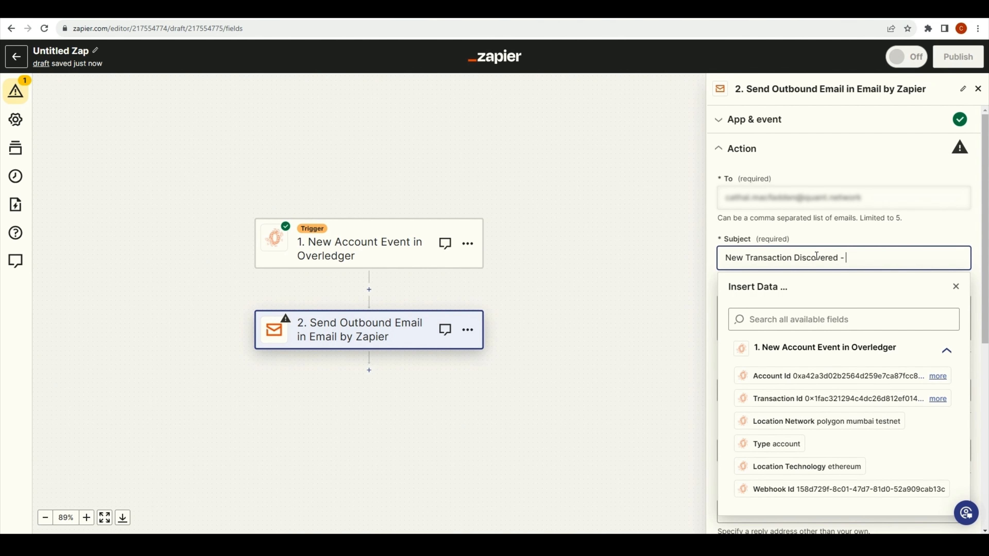
pyautogui.click(825, 376)
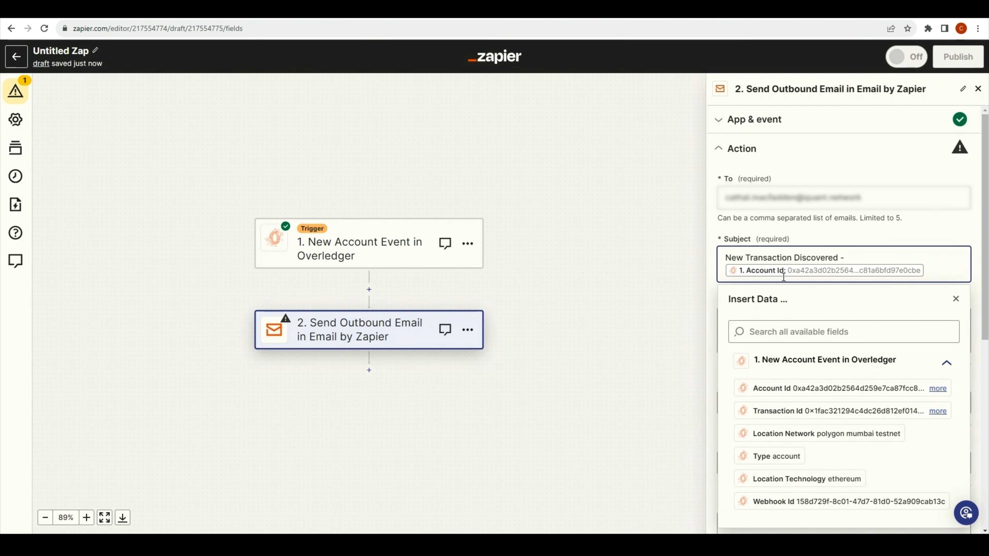
pyautogui.click(816, 222)
pyautogui.click(785, 319)
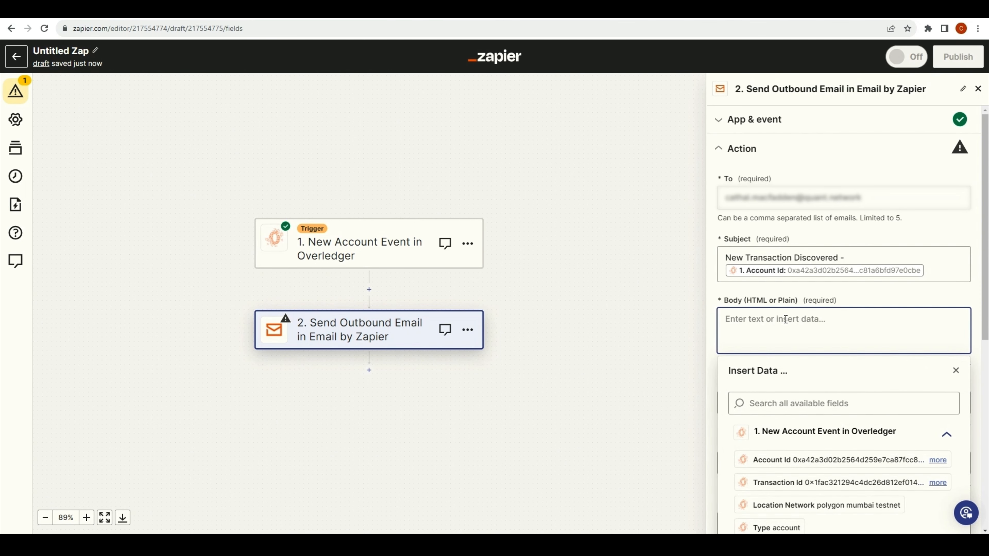
# Write the email body reporting the transaction with Account Id, Location Network and Transaction Id, then open a new tab.
pyautogui.write('We detected a ne')
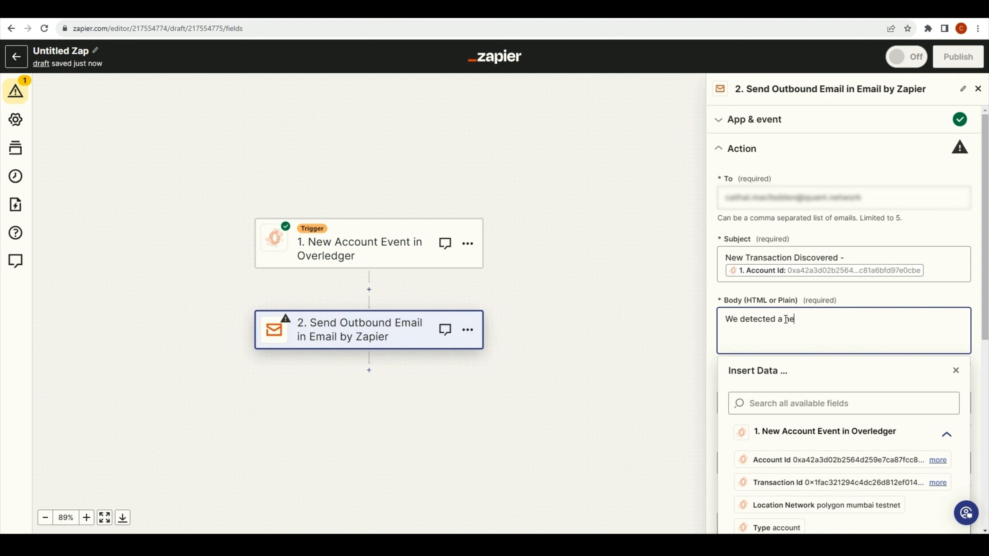
pyautogui.write('w transaction involving address')
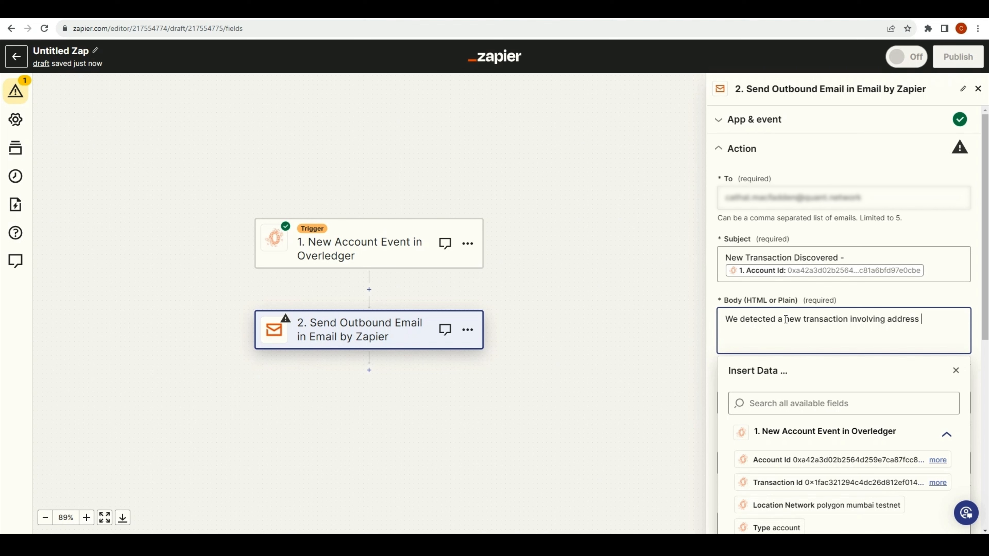
pyautogui.click(798, 459)
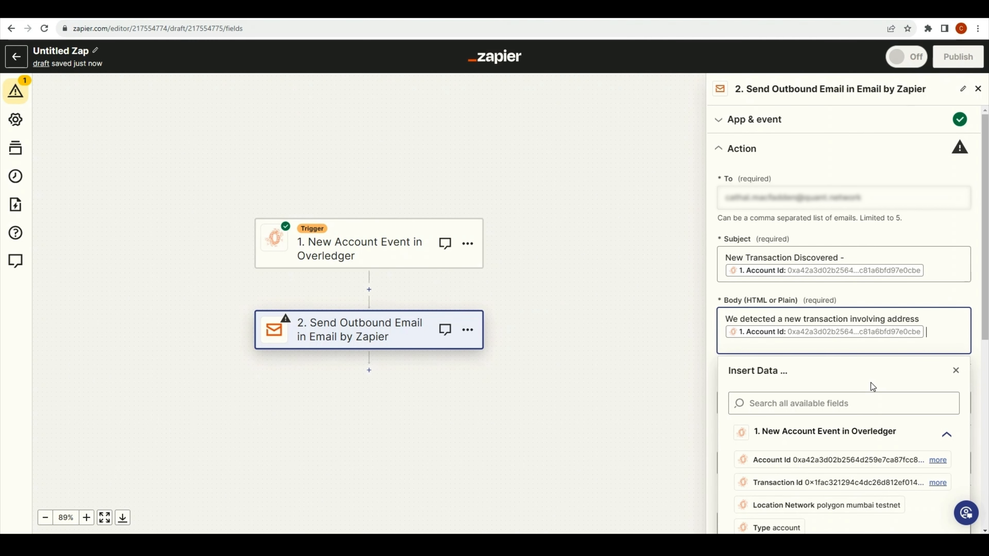
pyautogui.write('on the network')
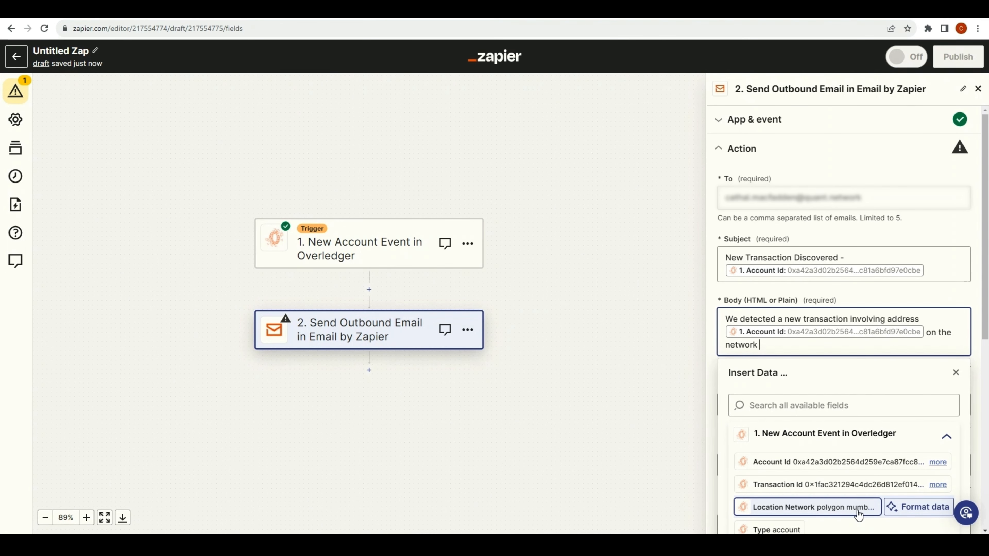
pyautogui.click(872, 506)
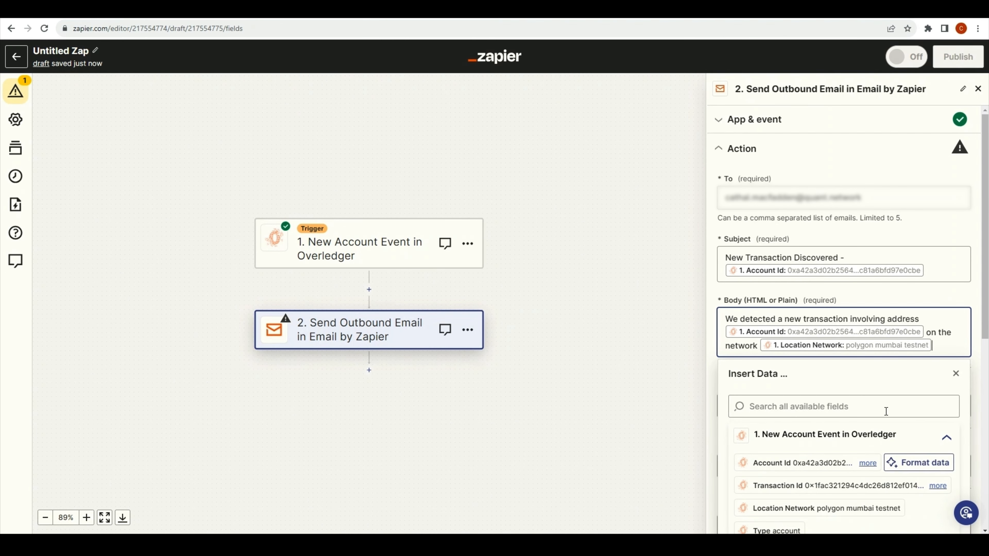
pyautogui.write('with tran')
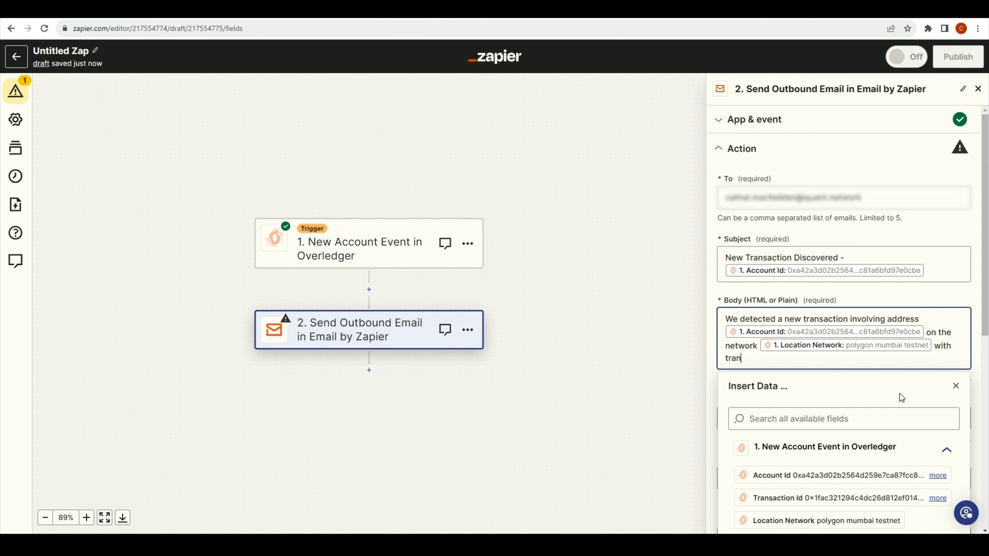
pyautogui.write('saction hash')
pyautogui.scroll(-2, 817, 487)
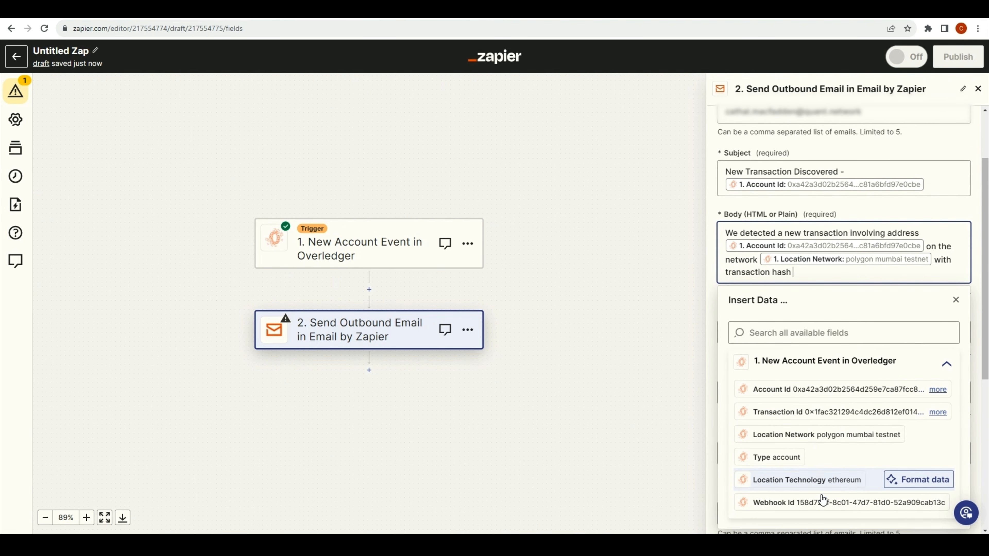
pyautogui.click(818, 412)
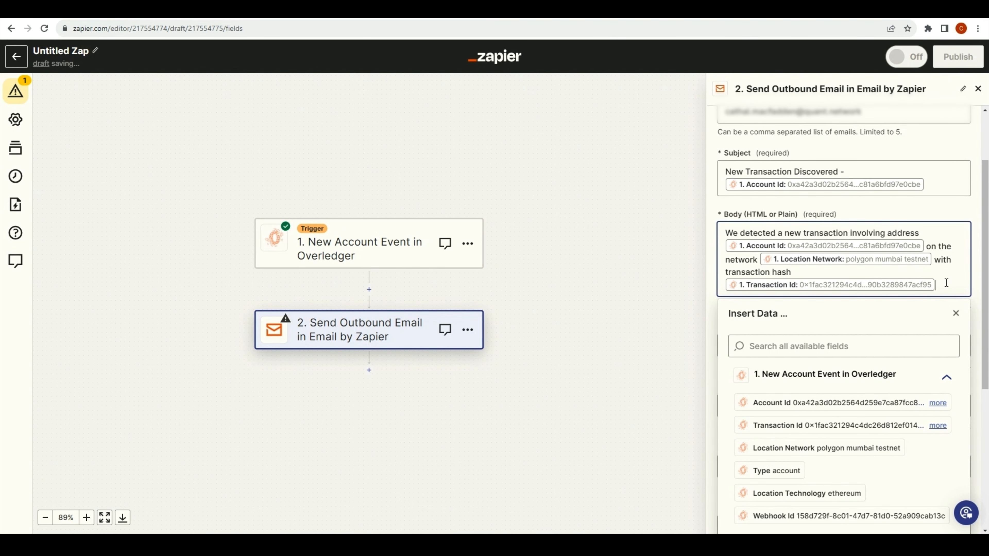
pyautogui.press('Return')
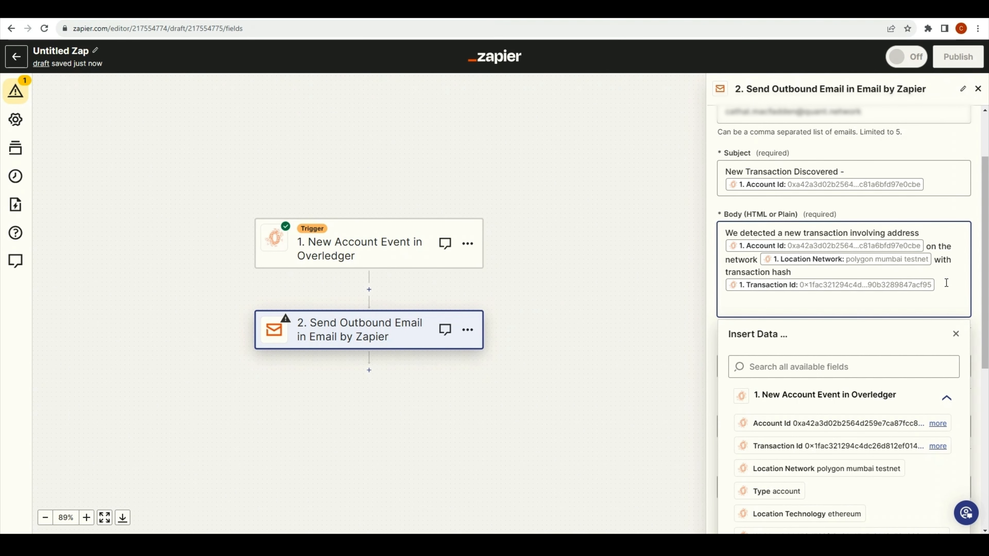
pyautogui.click(511, 17)
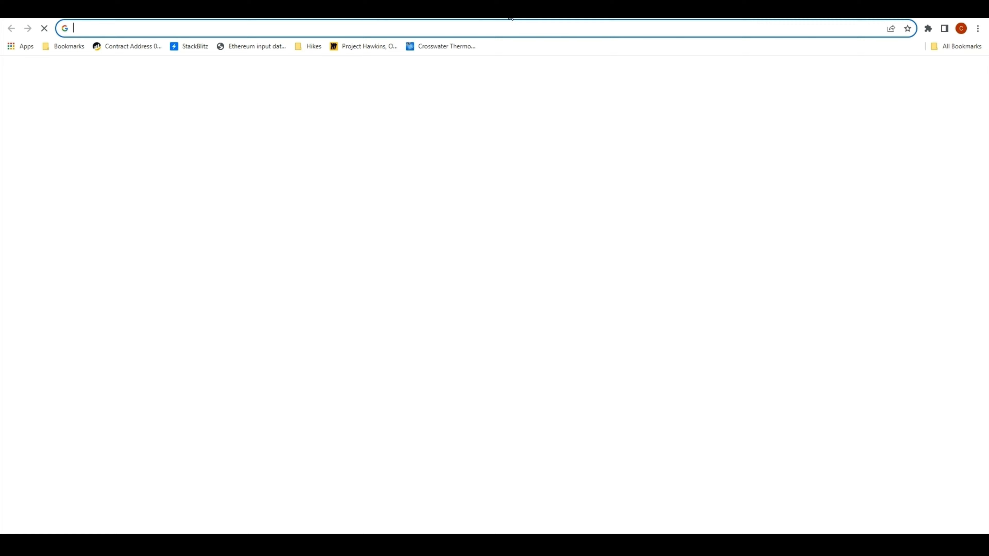
pyautogui.write('mumba')
pyautogui.press('Return')
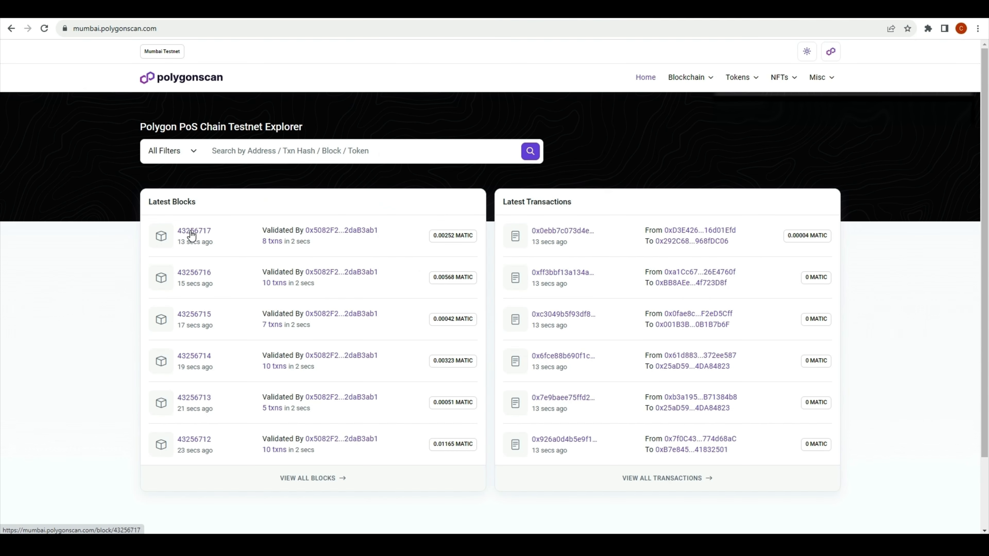
pyautogui.click(191, 231)
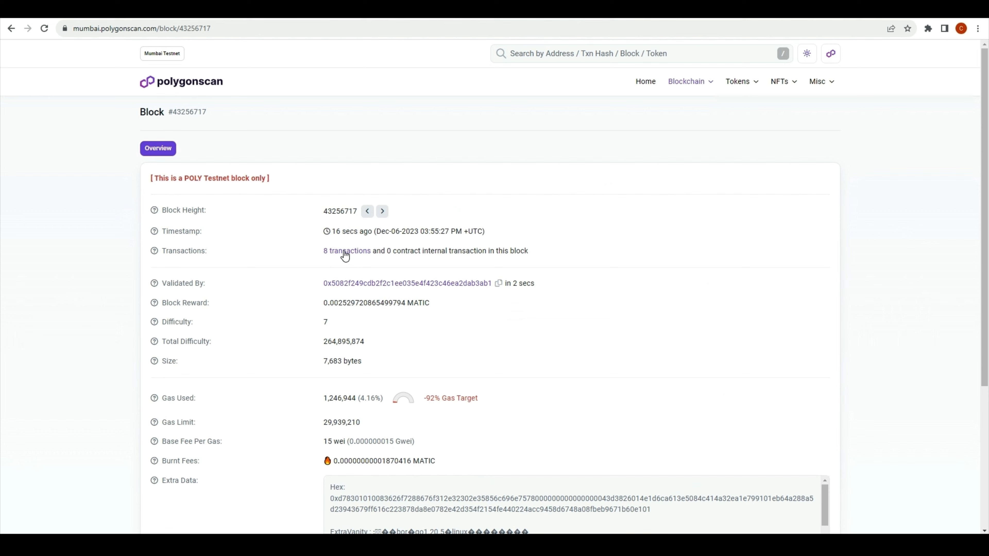
pyautogui.click(343, 251)
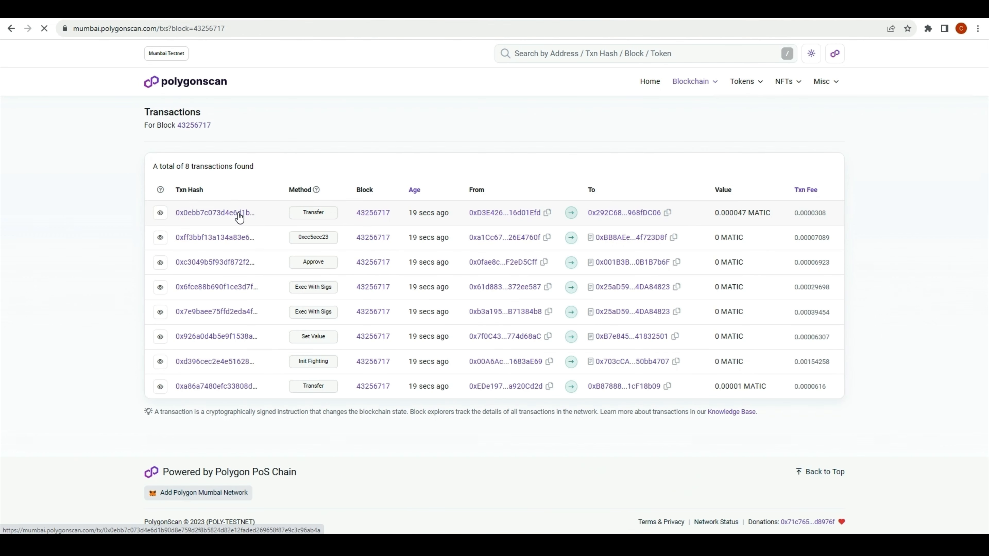
pyautogui.click(238, 214)
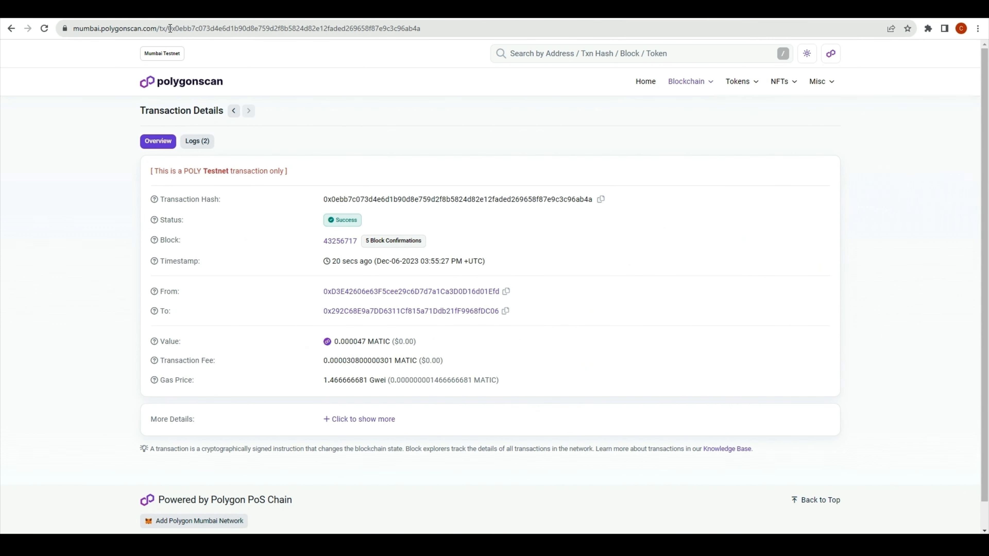
pyautogui.moveTo(170, 28); pyautogui.dragTo(73, 29)
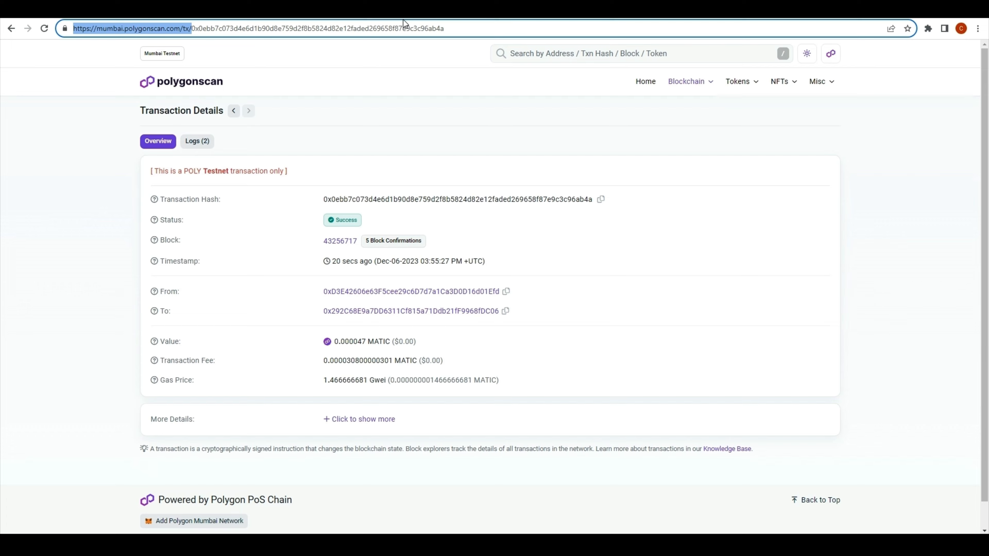
pyautogui.hotkey('ctrl', 'c')
pyautogui.hotkey('alt', 'Tab')
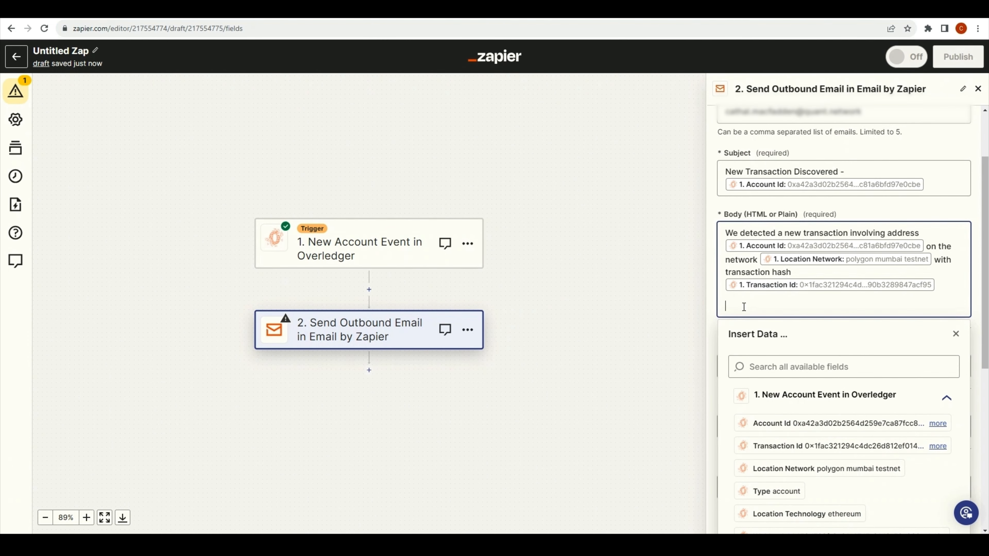
# Finish the email body with the Polygonscan tx URL plus the Transaction Id field, then continue to testing.
pyautogui.hotkey('ctrl', 'v')
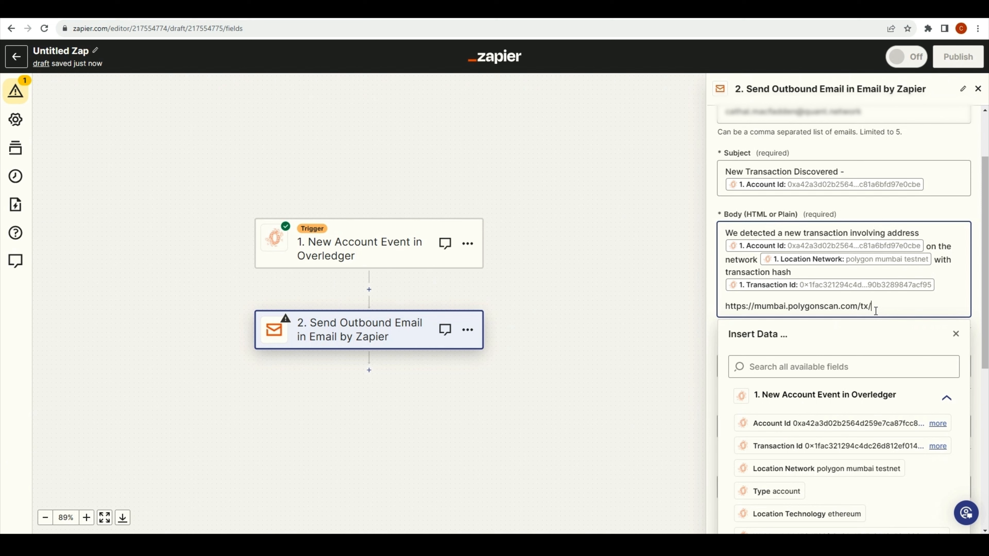
pyautogui.click(818, 449)
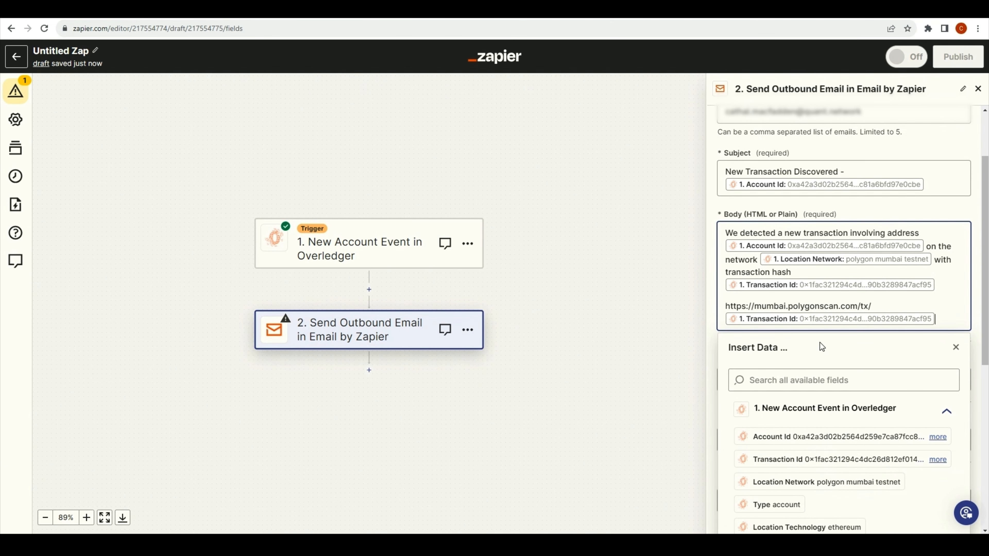
pyautogui.click(955, 347)
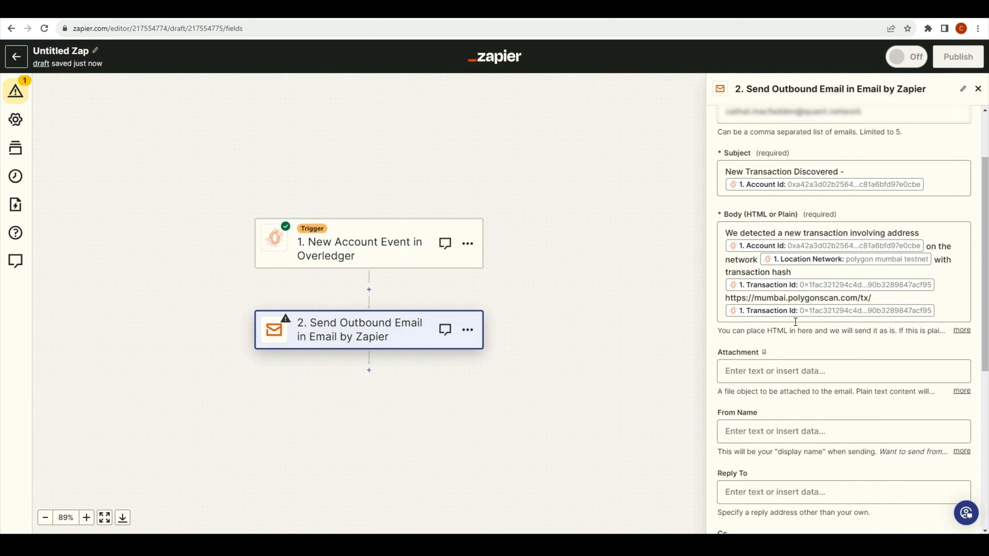
pyautogui.scroll(-4, 833, 350)
pyautogui.scroll(-4, 831, 362)
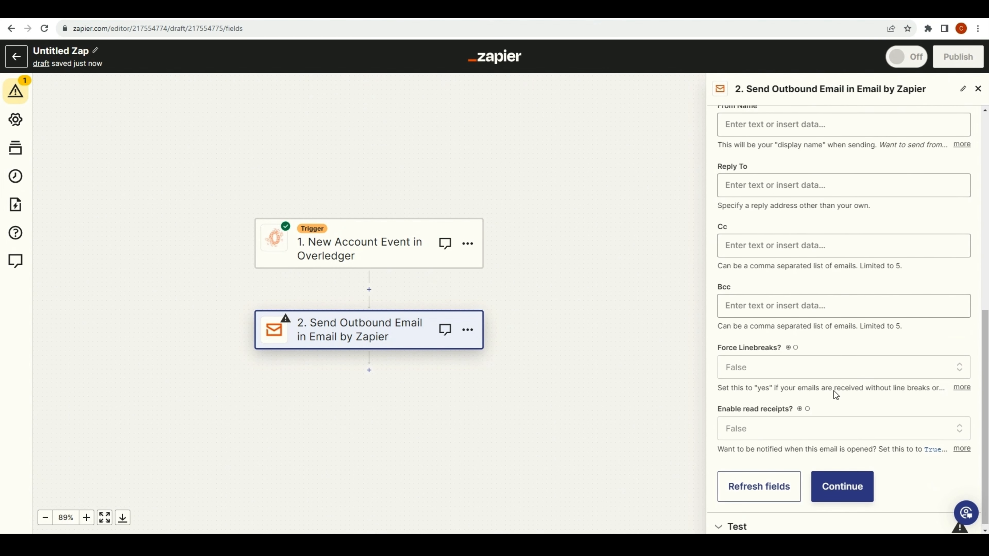
pyautogui.click(834, 482)
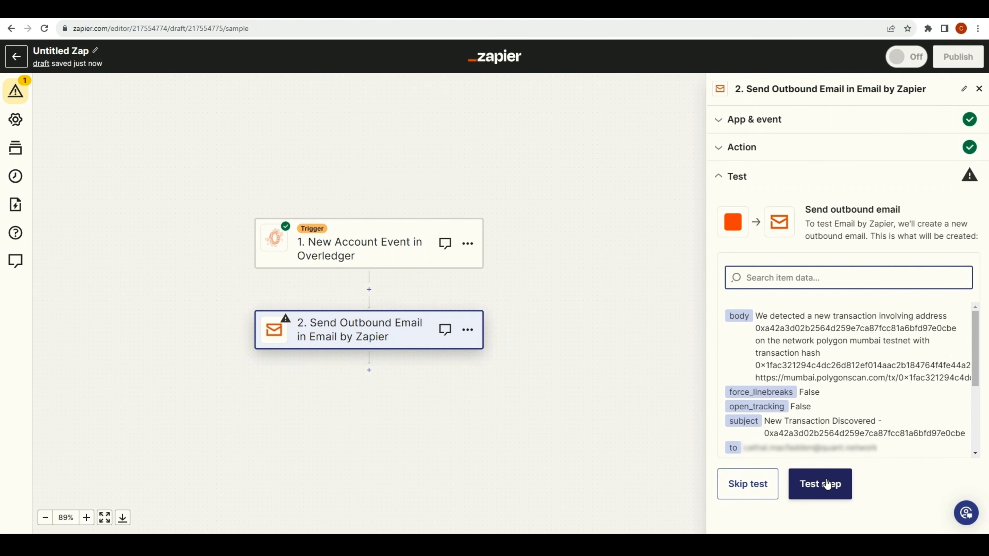
# Send a test outbound email and open the arrived 'New Transaction Discovered' message.
pyautogui.click(820, 486)
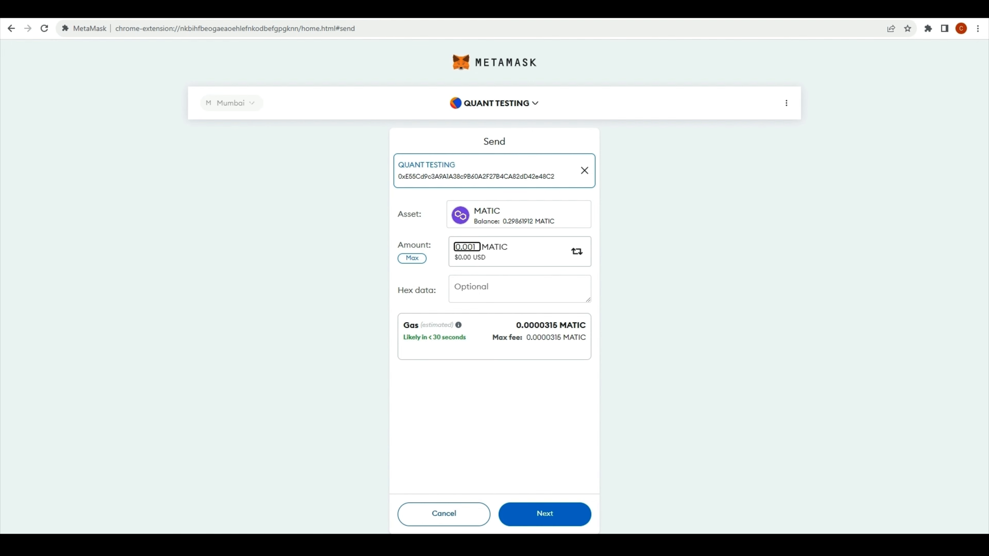
pyautogui.click(545, 515)
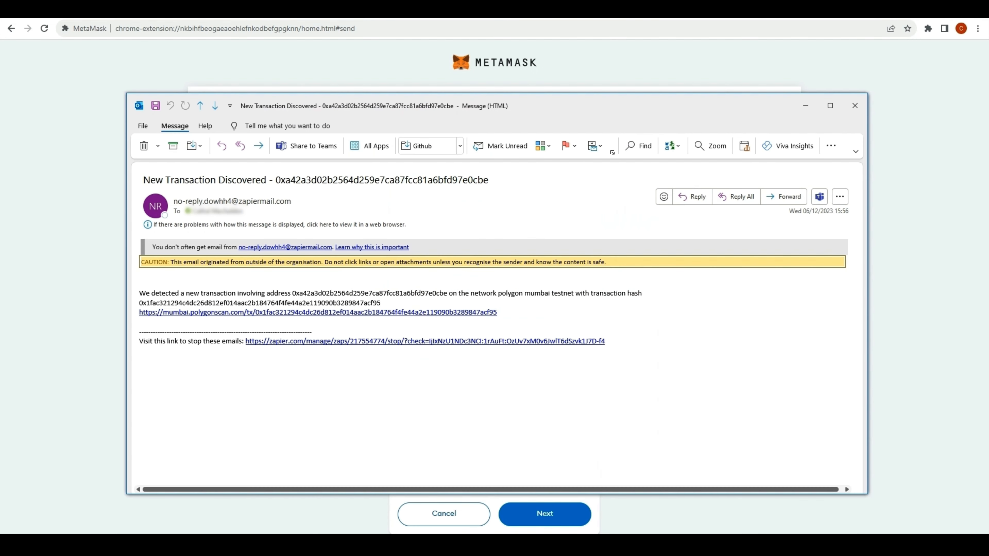
# Check the test email's account address and transaction hash against the Zap data, then close it.
pyautogui.doubleClick(375, 294)
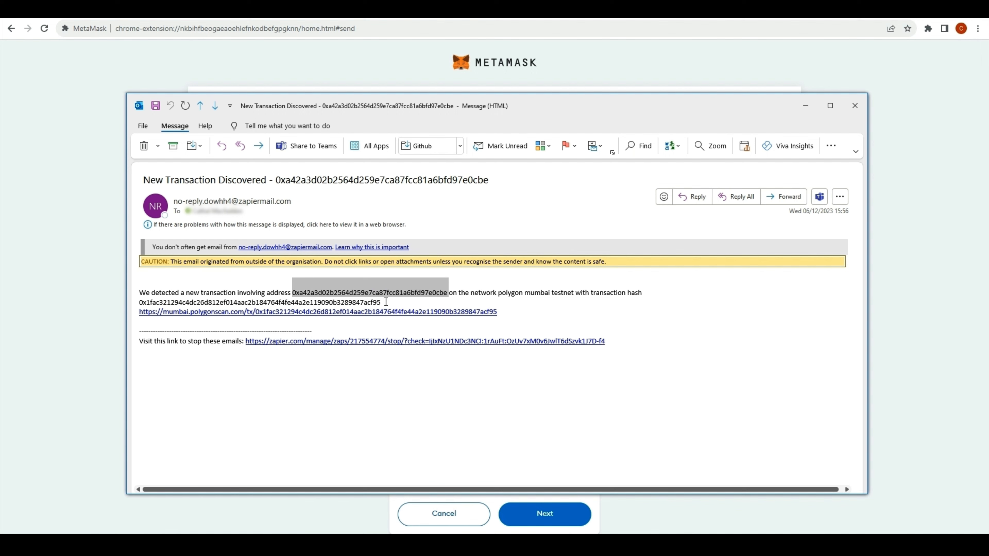
pyautogui.doubleClick(365, 303)
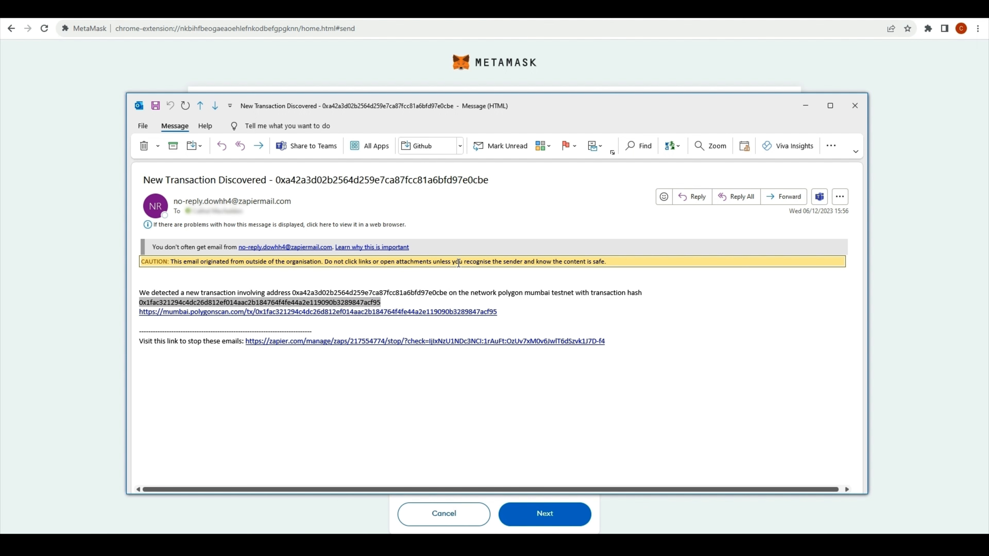
pyautogui.click(856, 108)
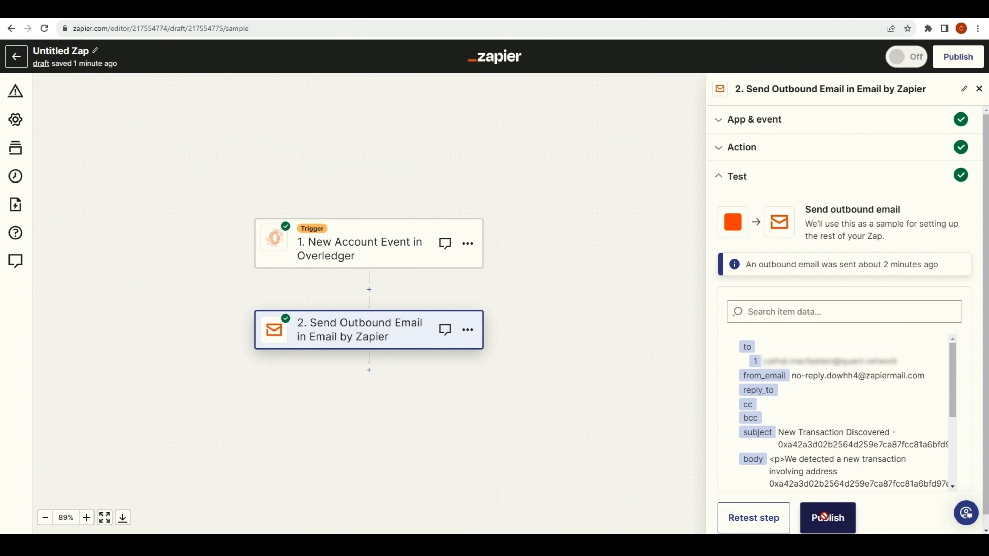
# Publish the Transaction Monitor Zap as version v1 so it is switched On.
pyautogui.click(825, 516)
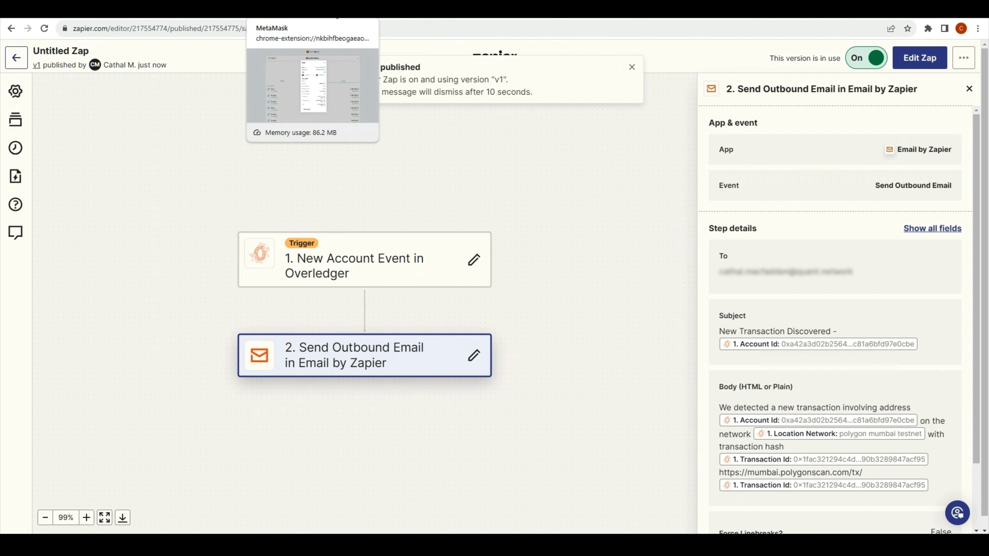
# Send 0.001 MATIC from the QUANT TESTING wallet to its own address on Mumbai.
pyautogui.click(337, 18)
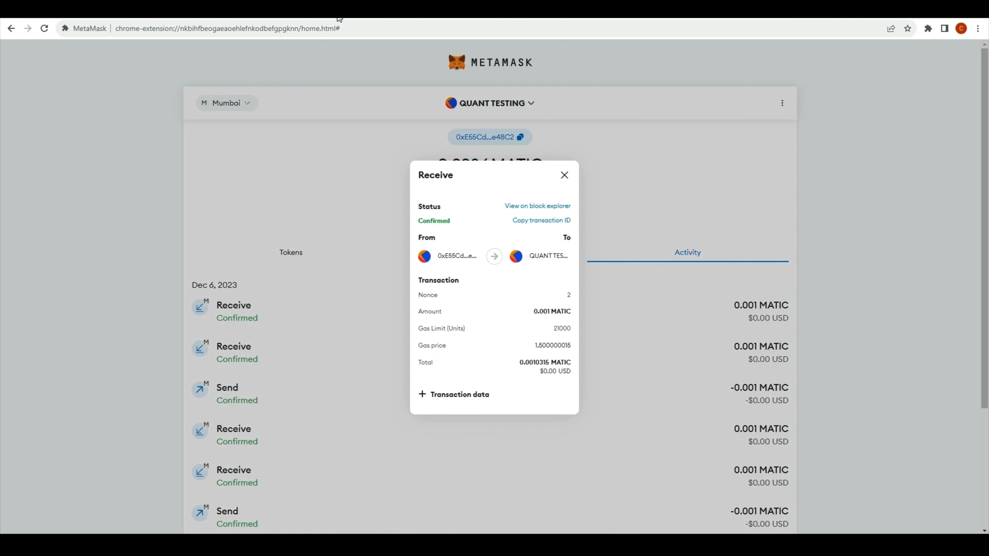
pyautogui.click(564, 176)
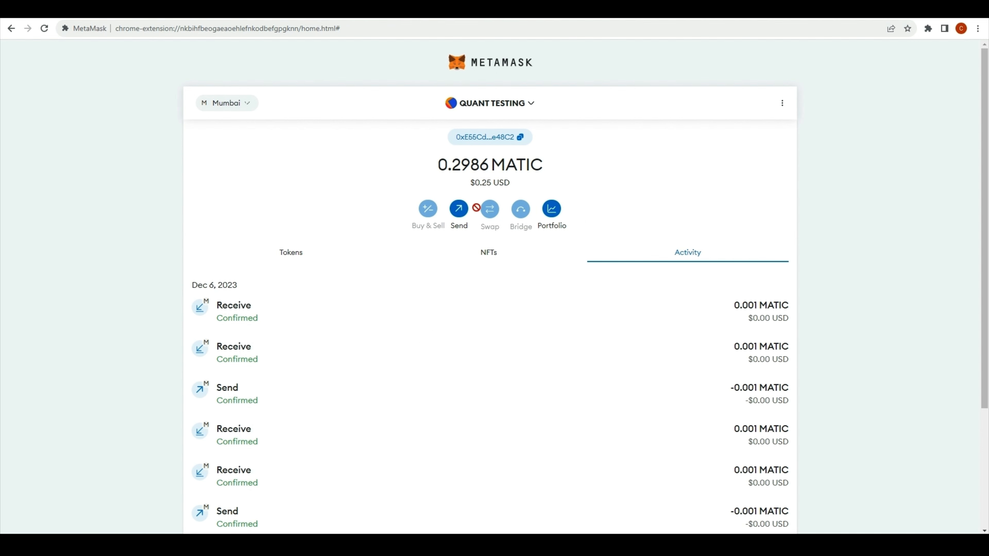
pyautogui.click(455, 217)
pyautogui.click(467, 166)
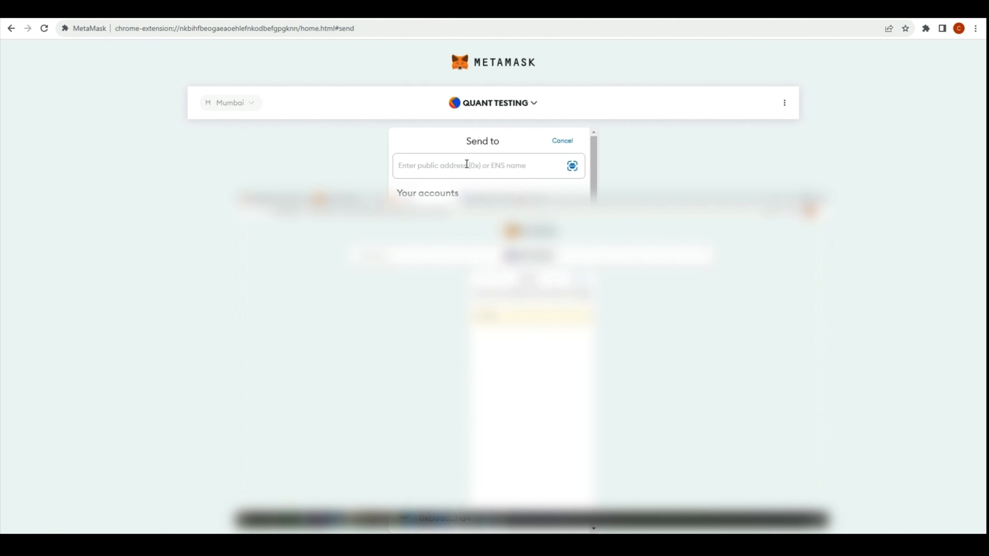
pyautogui.hotkey('ctrl', 'v')
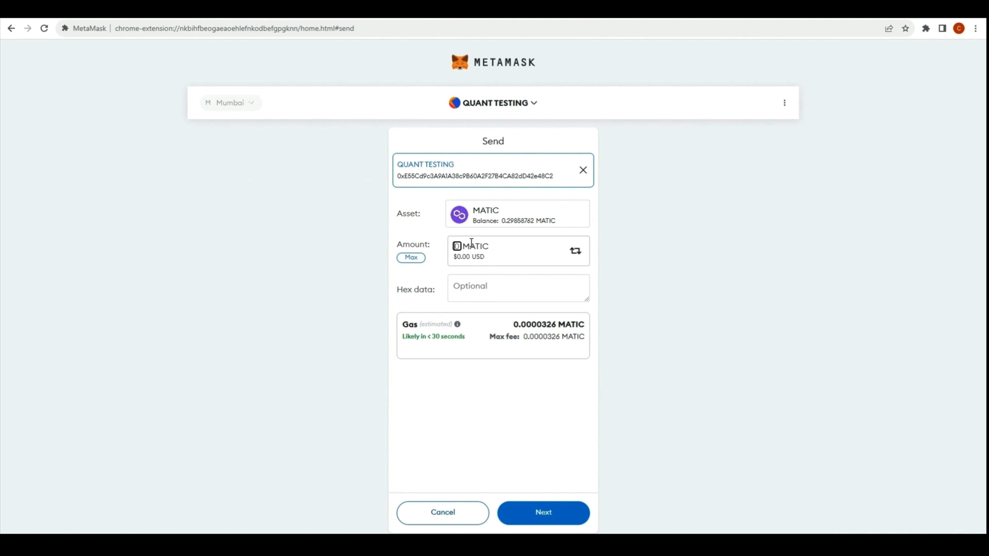
pyautogui.write('0.001')
pyautogui.click(543, 513)
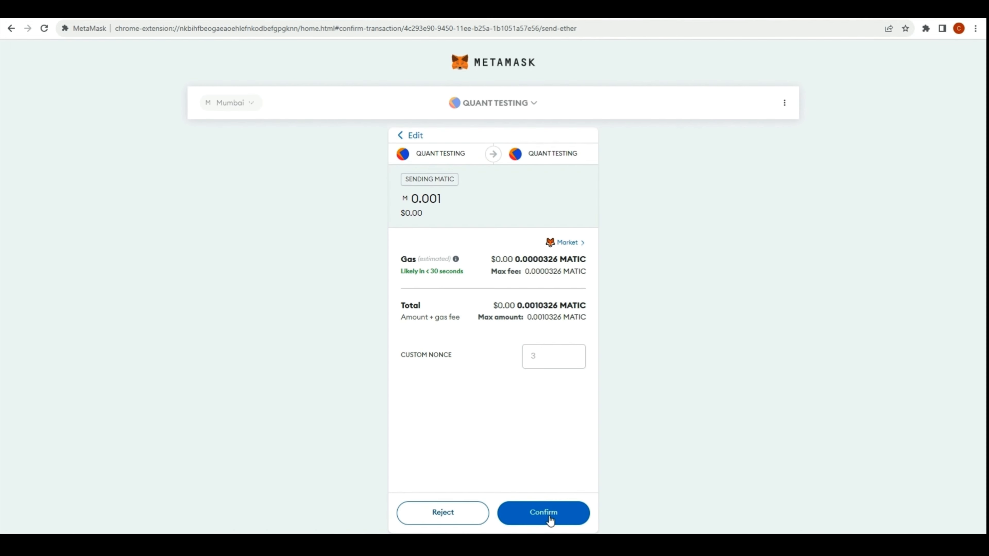
pyautogui.click(545, 513)
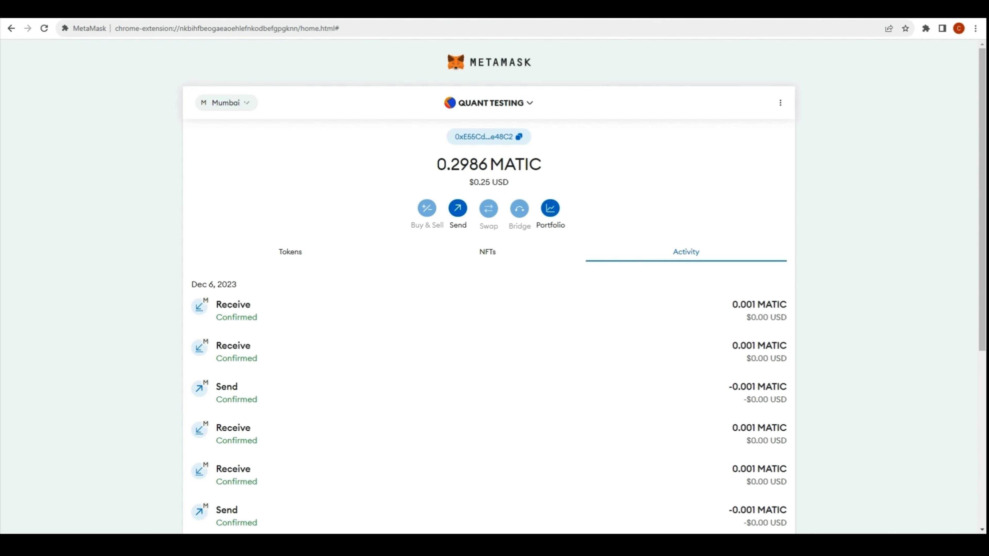
# View the newest 0.001 MATIC transaction on Polygonscan, then bring up its 'New Transaction Discovered' alert email.
pyautogui.click(277, 317)
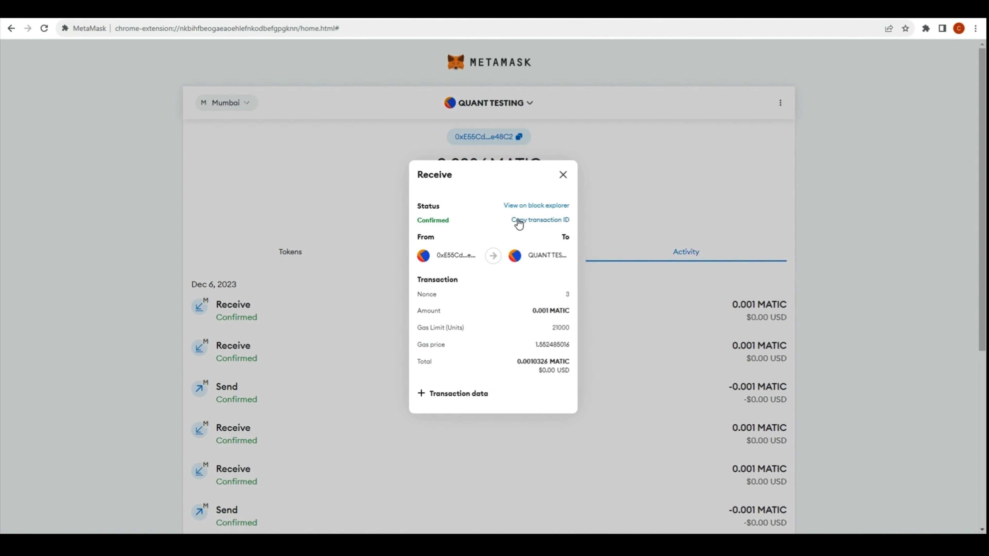
pyautogui.click(532, 206)
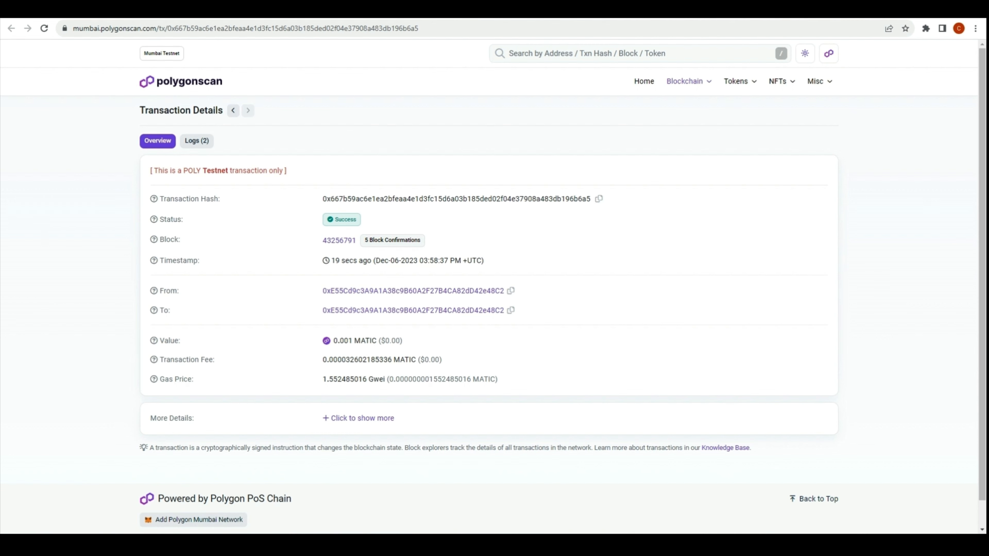
pyautogui.hotkey('alt', 'Tab')
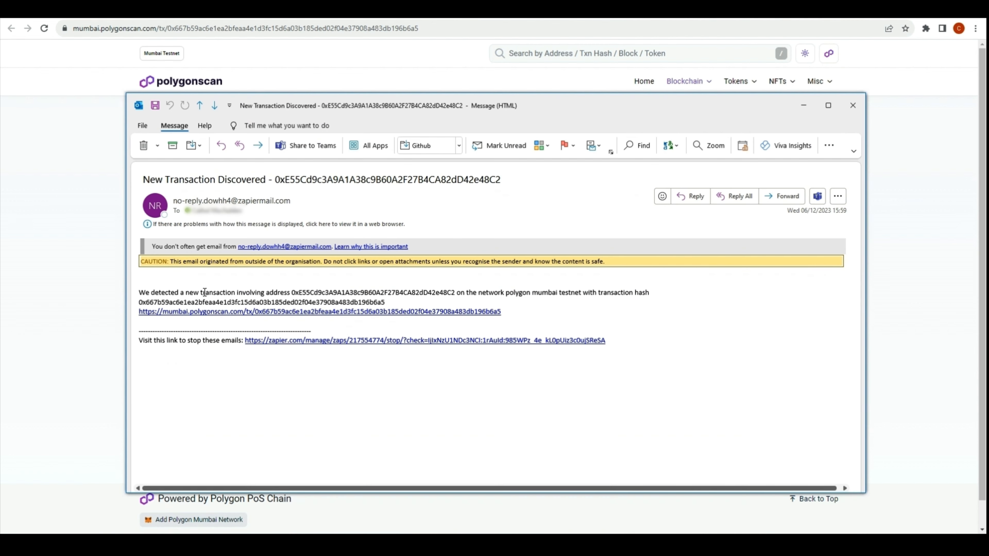
# Compare the alert's address and hash, follow its Polygonscan link, then return to the Zapier editor.
pyautogui.doubleClick(409, 292)
pyautogui.doubleClick(228, 301)
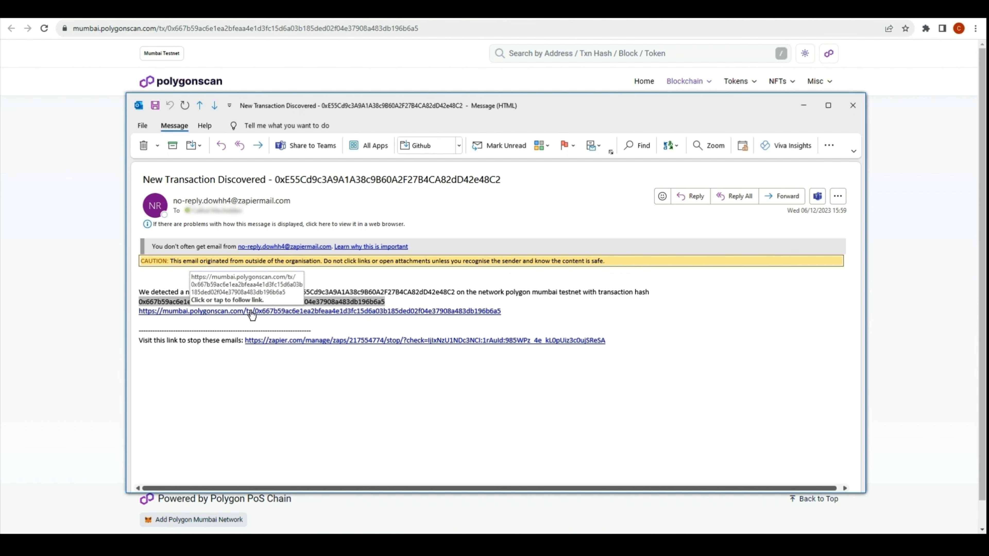
pyautogui.click(236, 313)
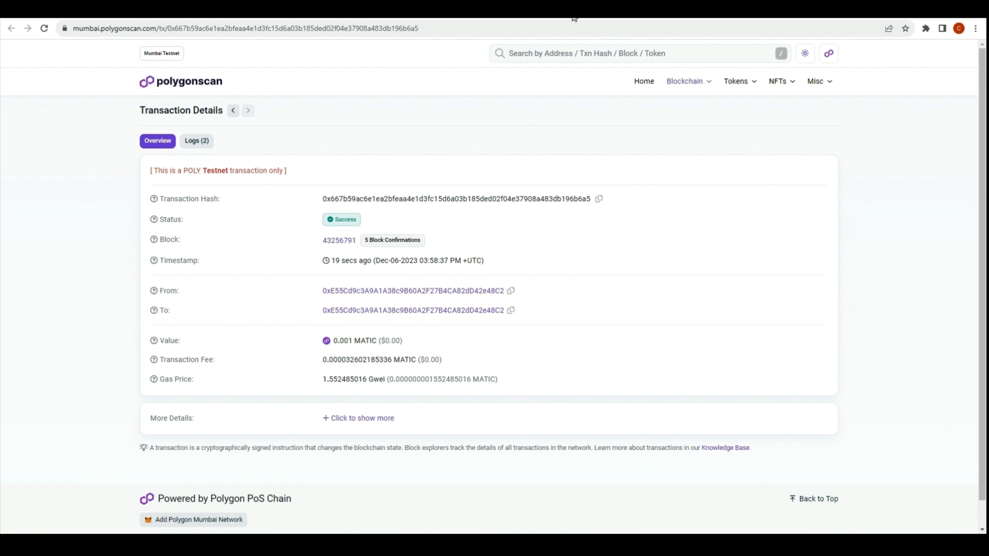
pyautogui.click(610, 10)
pyautogui.click(195, 17)
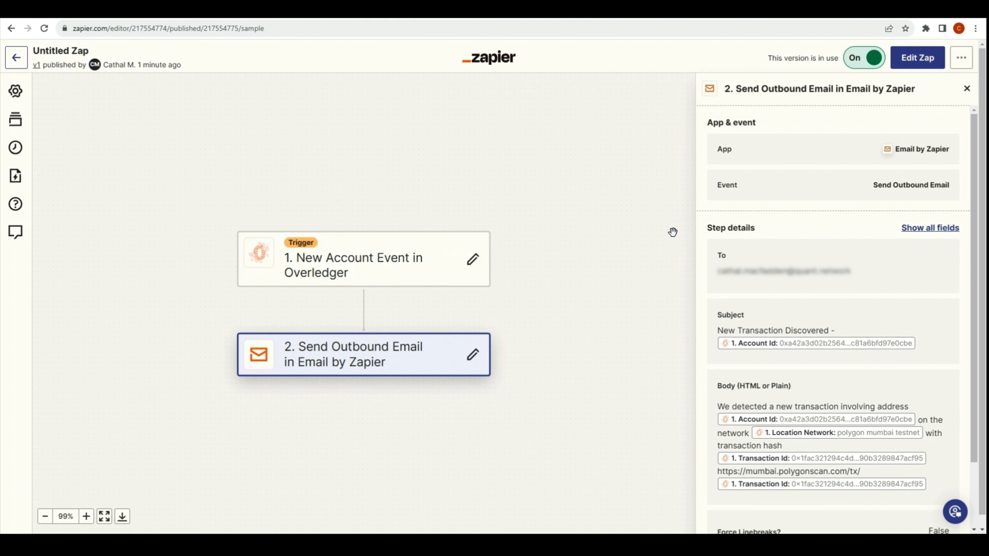
# Change the Zap title from 'Untitled Zap' to 'Transaction Monitor'.
pyautogui.click(65, 54)
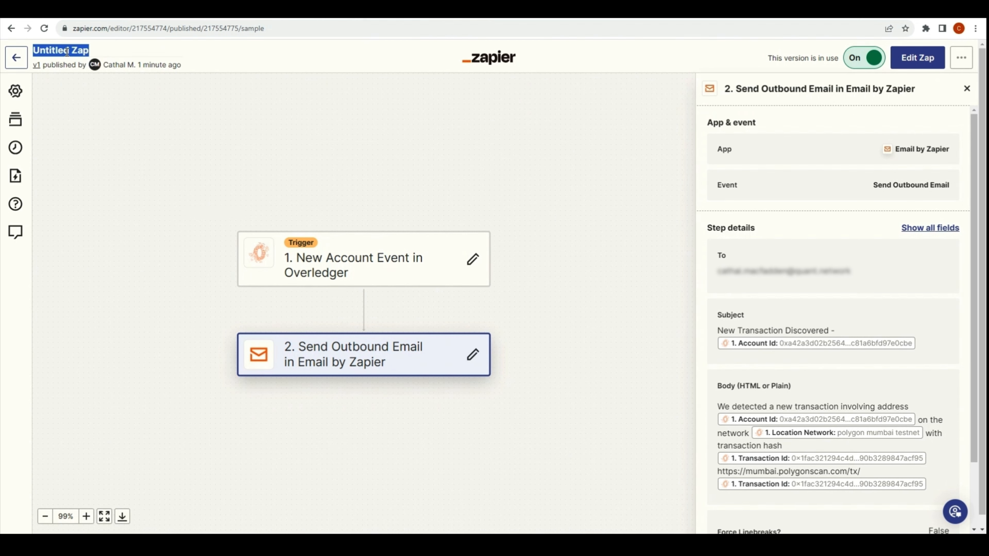
pyautogui.write('Transact')
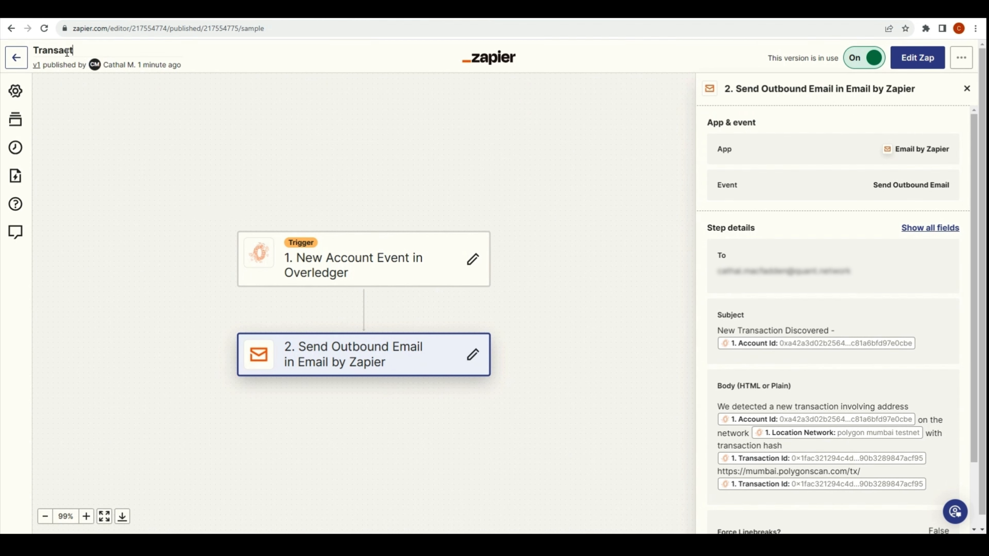
pyautogui.write('ion Monitor')
pyautogui.press('Return')
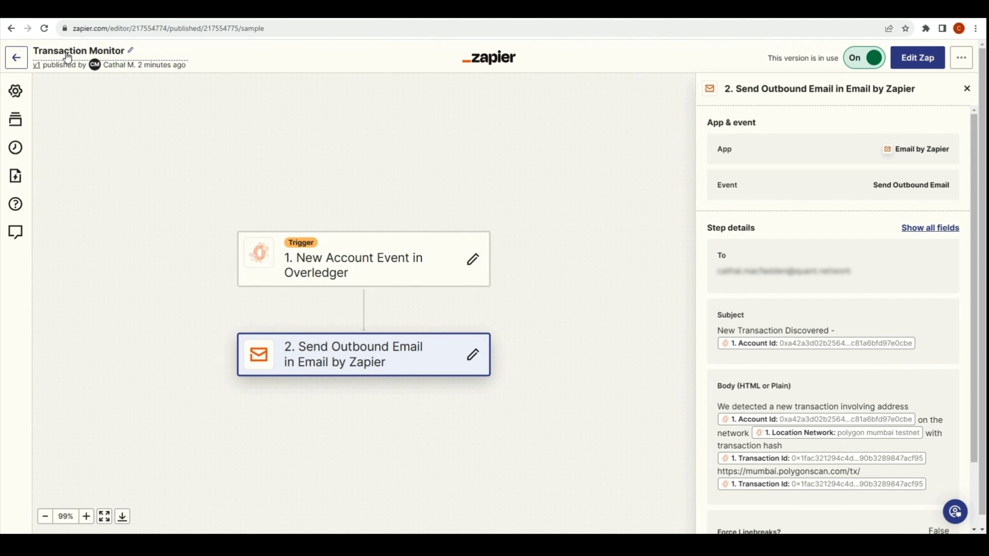
pyautogui.scroll(-3, 604, 305)
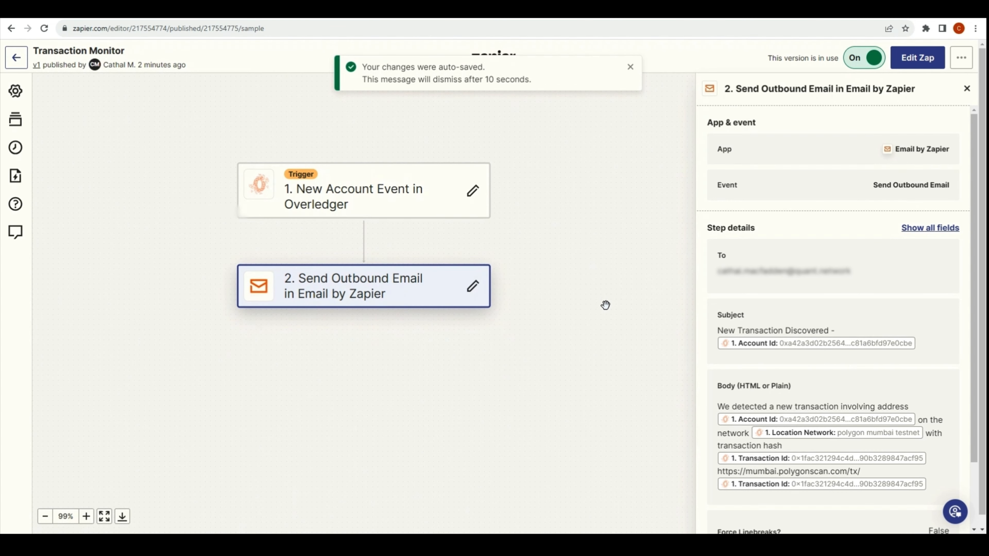